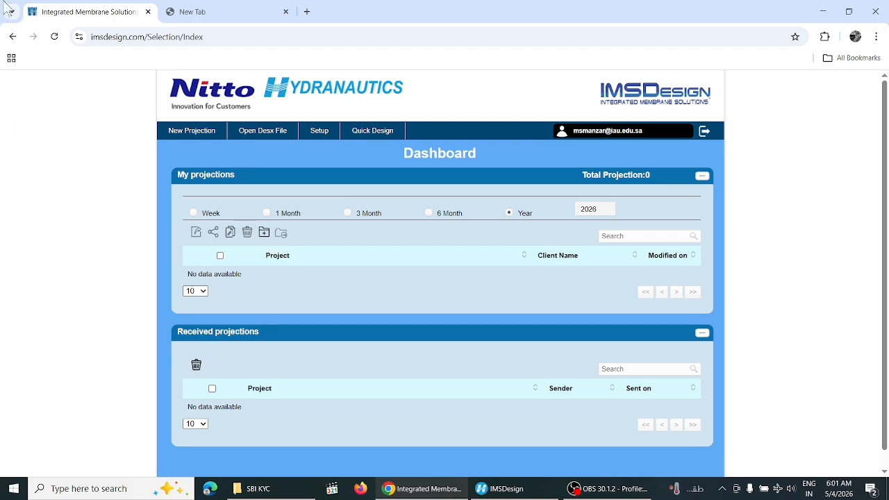
Go back, then in a new tab search Google for 'ims design cloud'
left_click(12, 38)
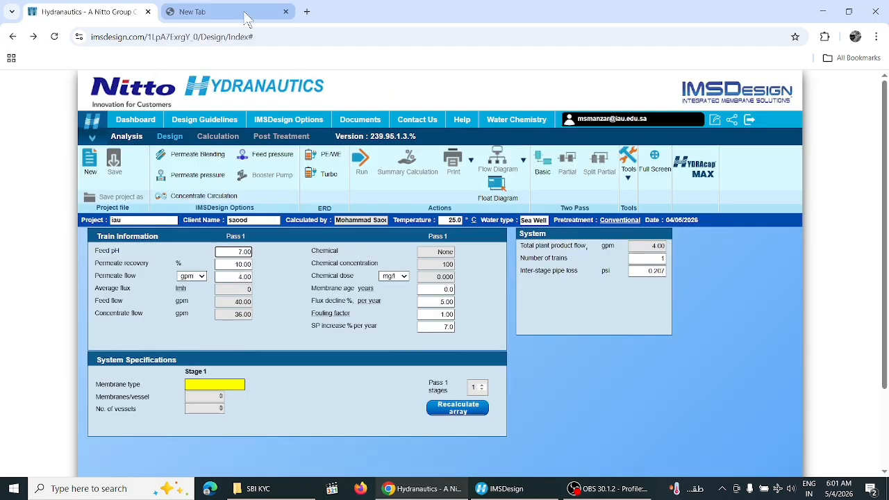
left_click(243, 12)
type("g")
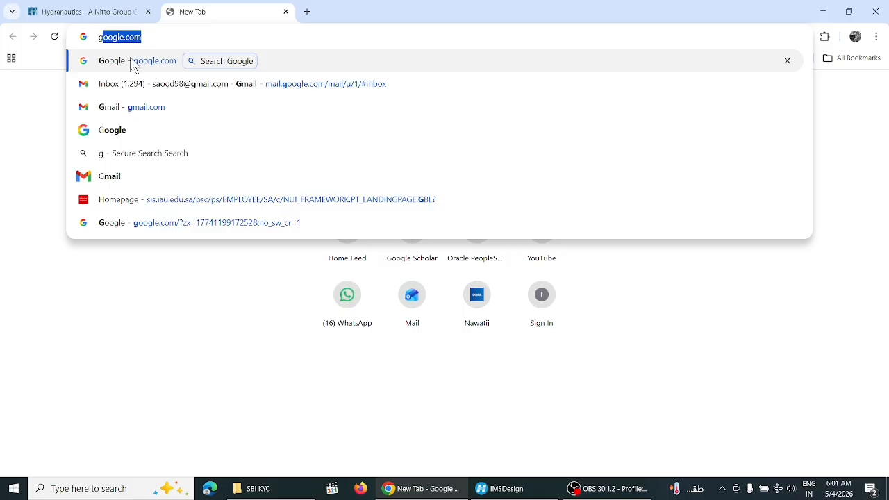
key("Return")
type("ims")
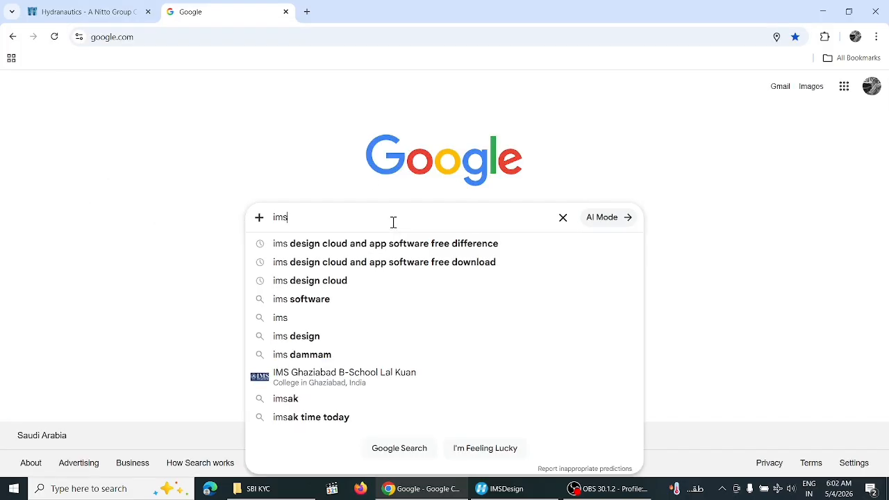
left_click(324, 285)
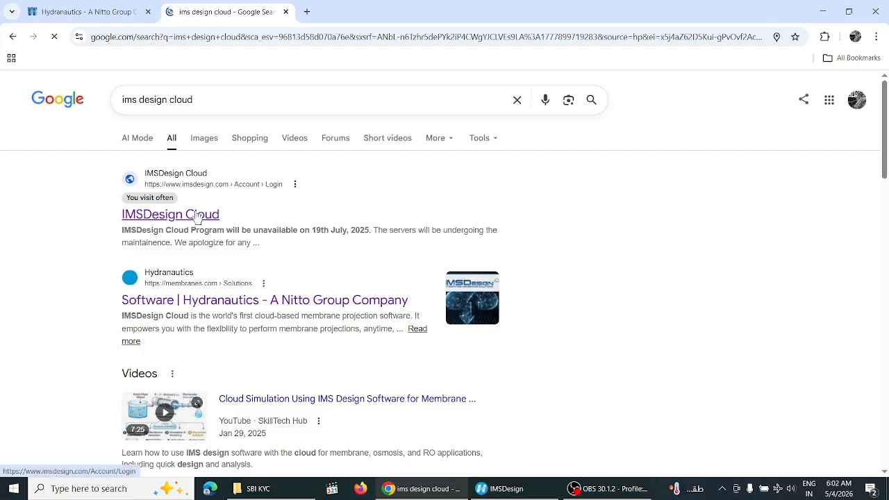
Open the IMSDesign Cloud login result and sign in with the saved credentials
left_click(199, 219)
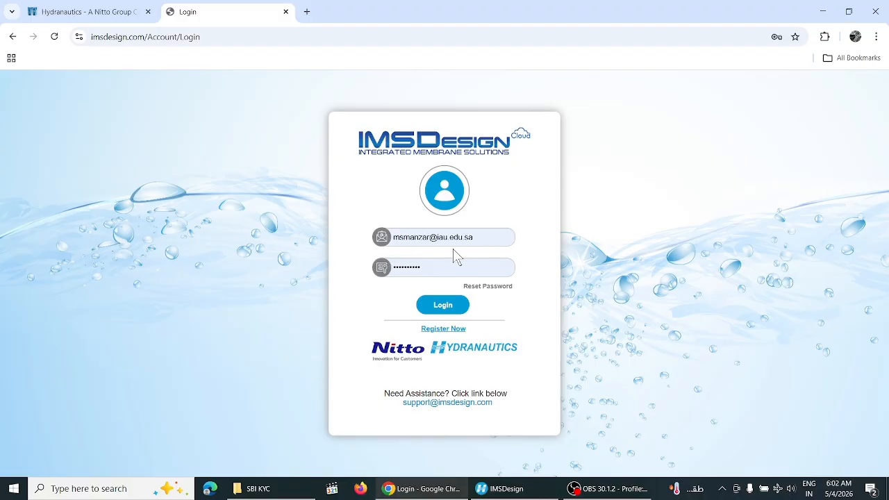
left_click(442, 307)
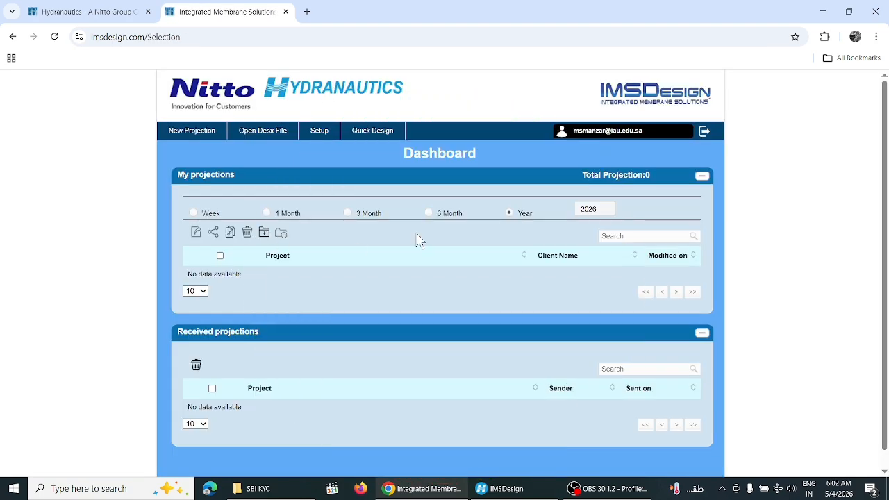
left_click(500, 489)
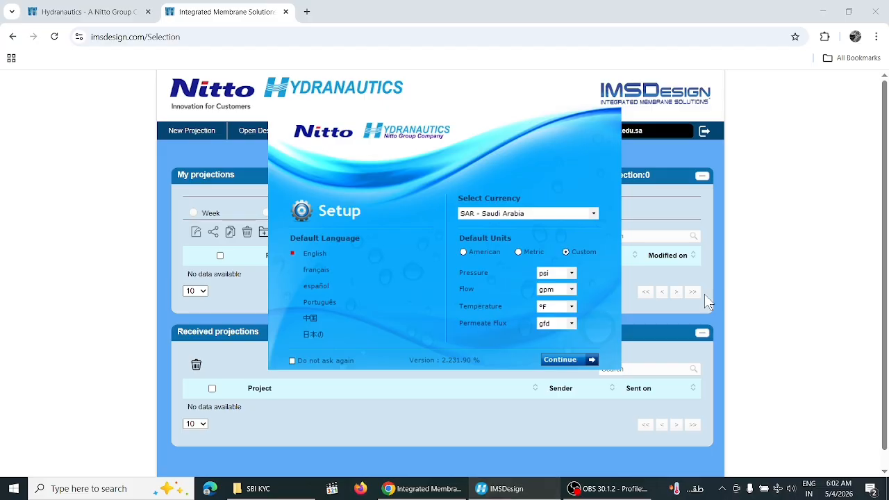
left_click(798, 280)
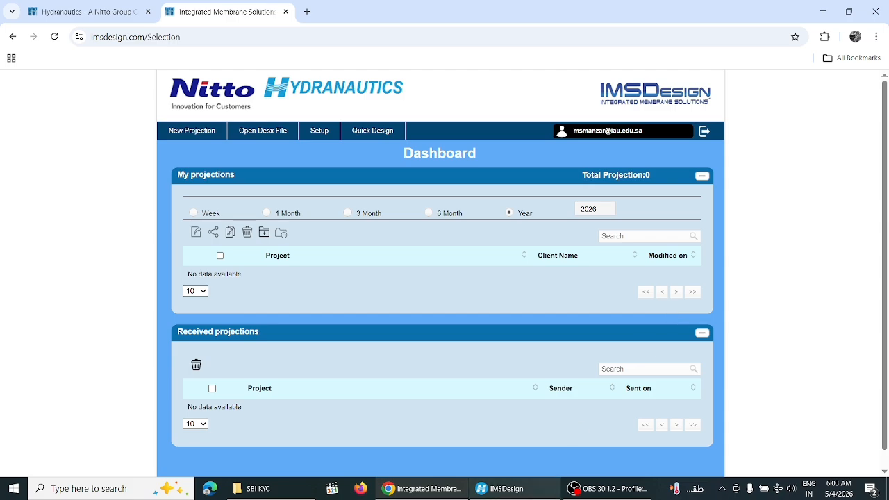
left_click(503, 489)
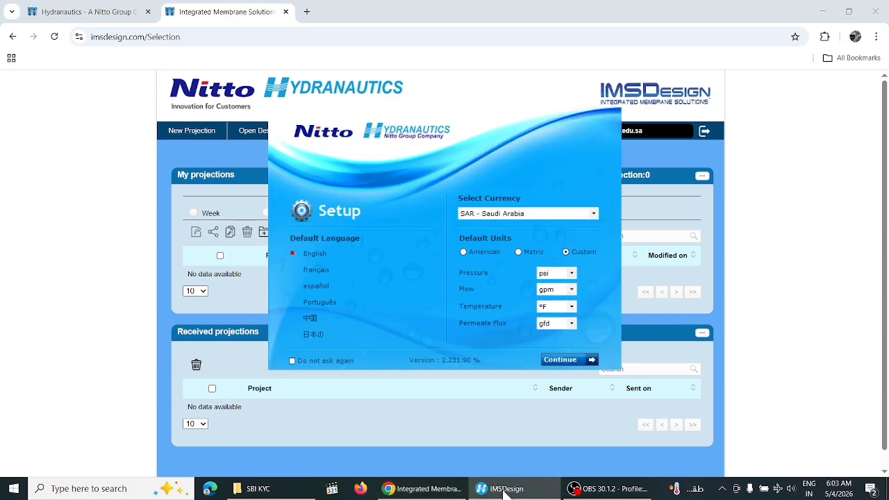
left_click(782, 263)
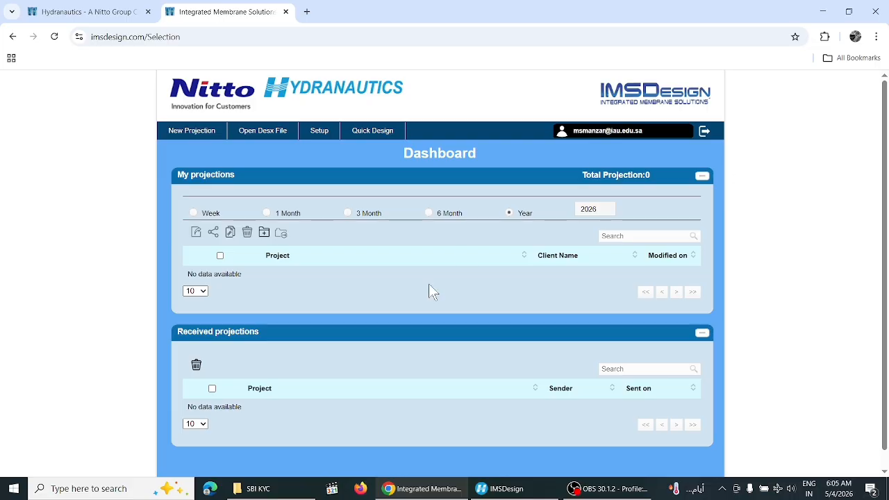
After trying American and Metric, keep Custom units psi, gpm, °F, gfd and continue
left_click(540, 495)
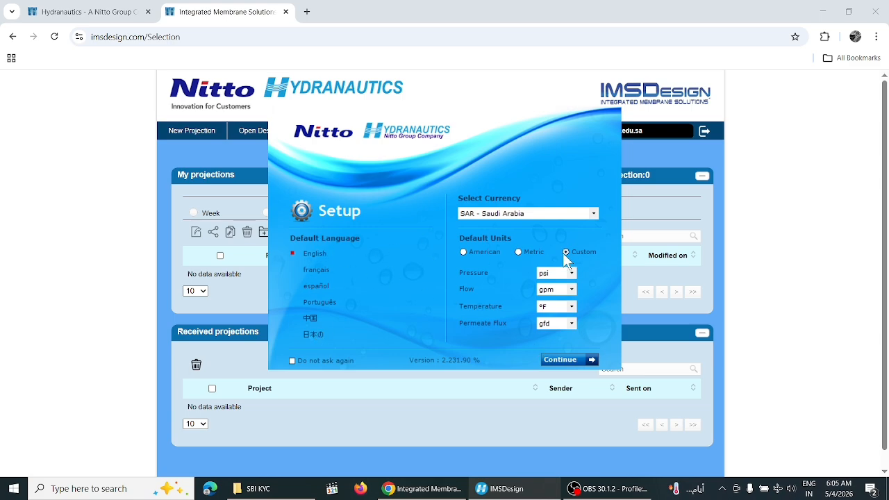
left_click(463, 251)
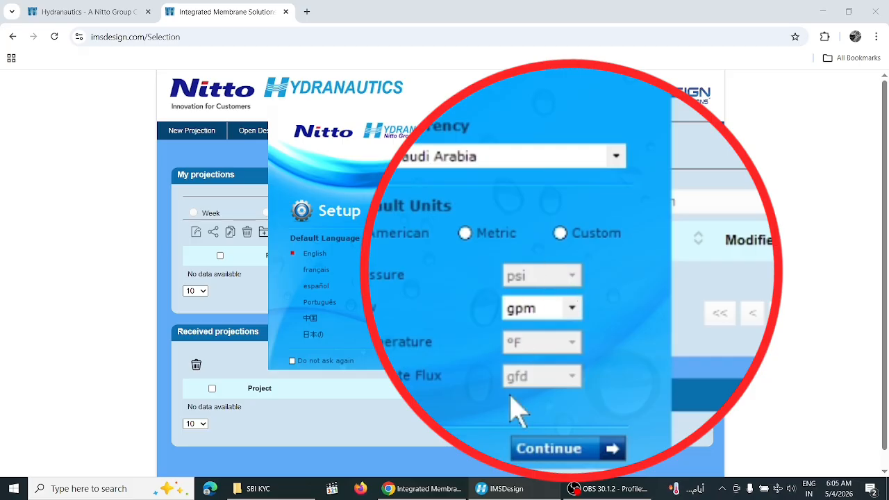
left_click(517, 252)
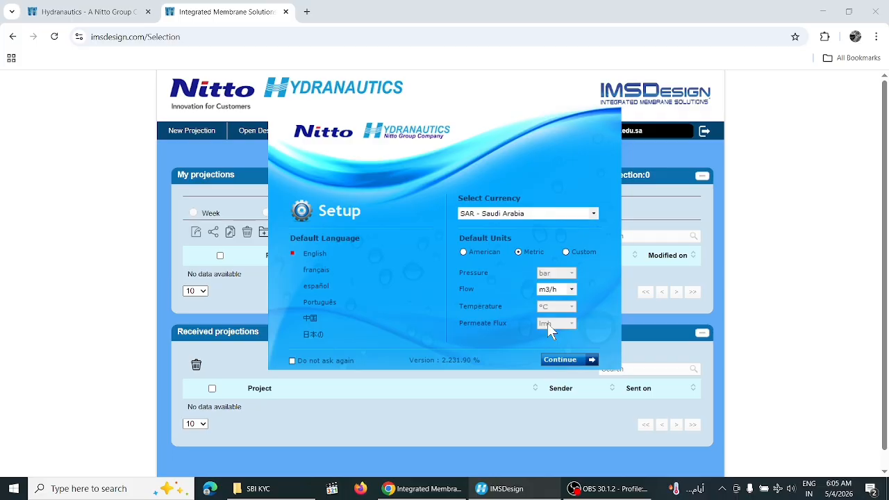
left_click(573, 289)
left_click(573, 289)
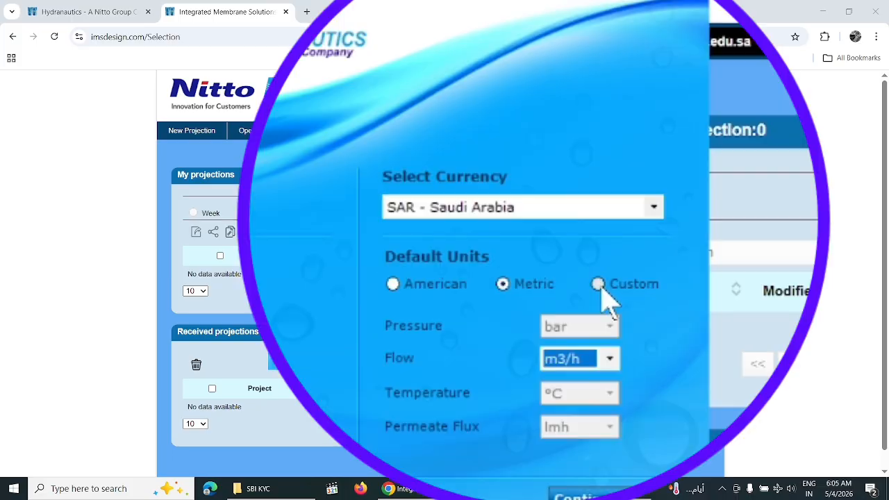
left_click(565, 252)
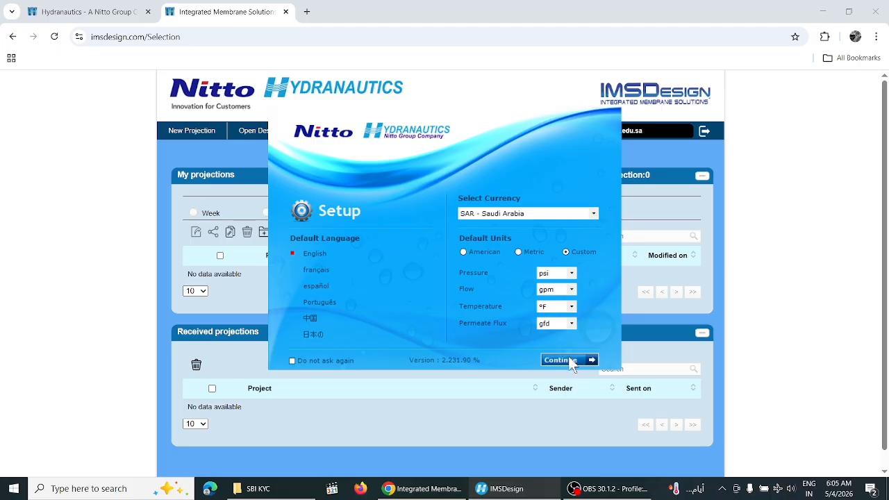
left_click(568, 357)
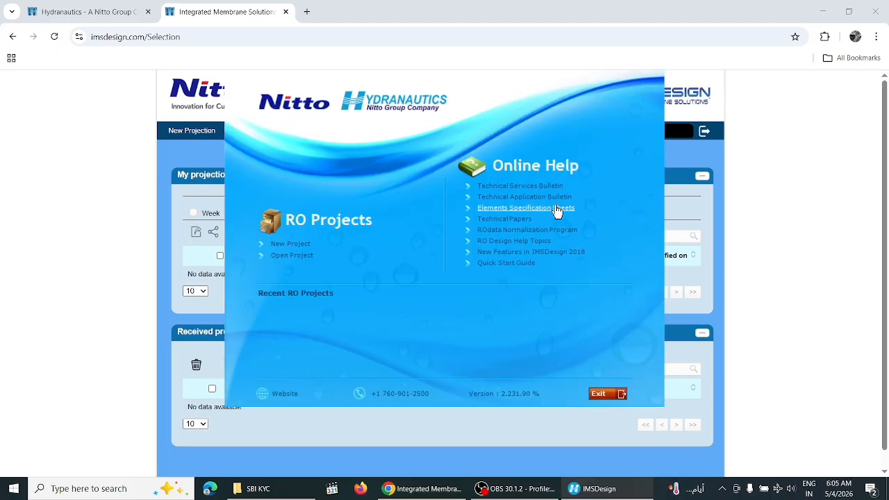
Start a new RO project, then return to the IMSDesign Cloud Dashboard in Chrome
left_click(292, 245)
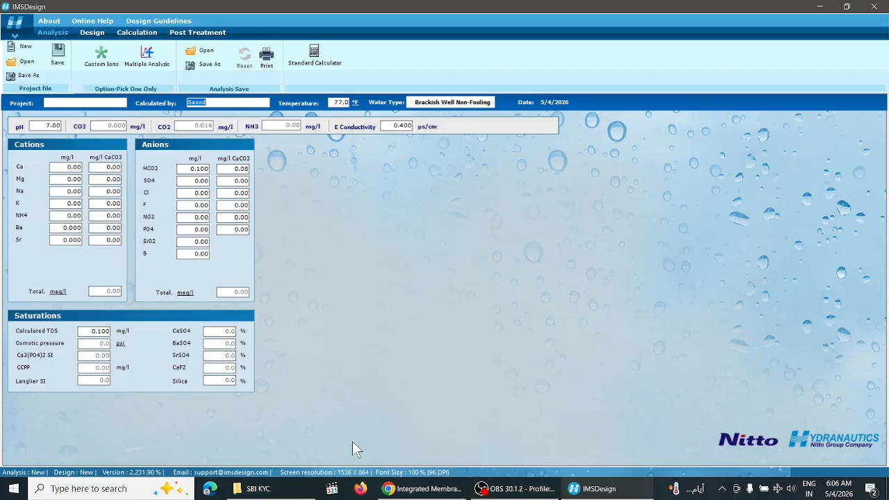
left_click(423, 488)
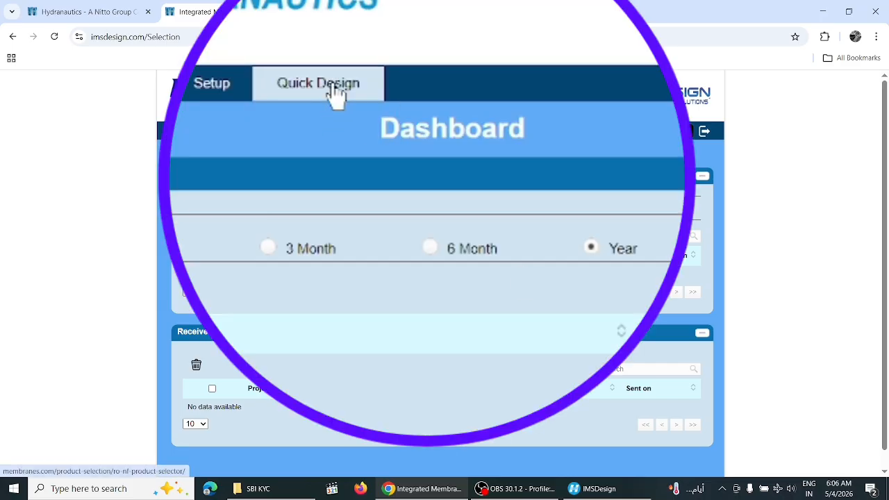
Open the RO-NF Product Selector via Quick Design and accept its tool terms
left_click(332, 94)
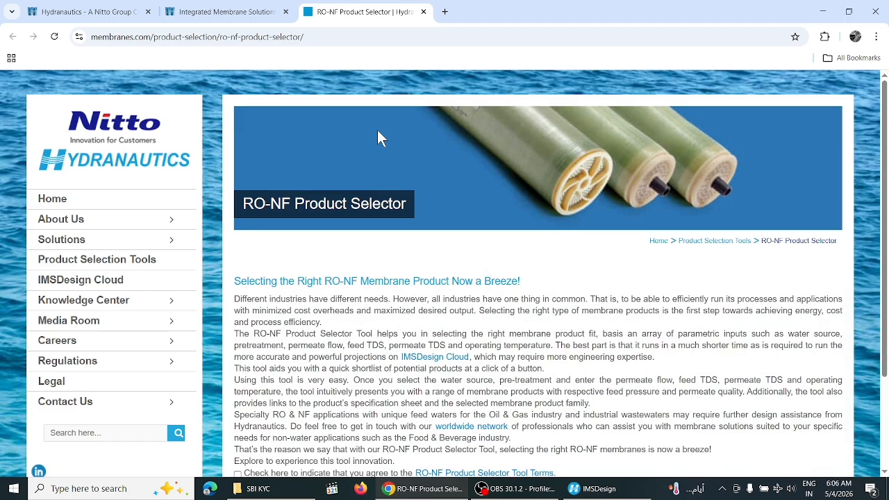
scroll(243, 363, "down", 3)
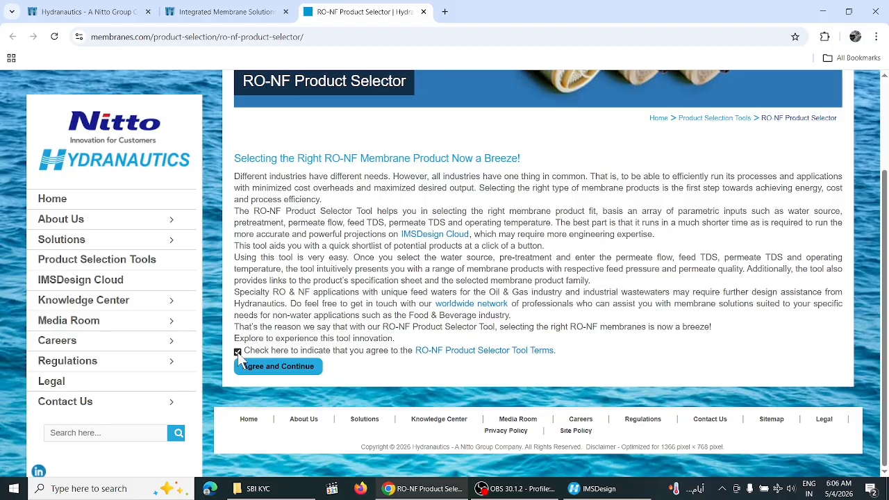
left_click(237, 352)
left_click(265, 371)
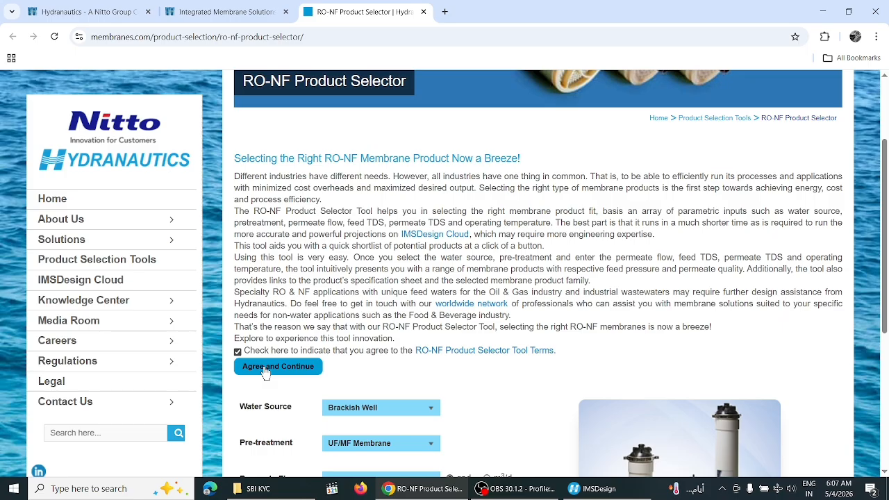
scroll(883, 340, "down", 2)
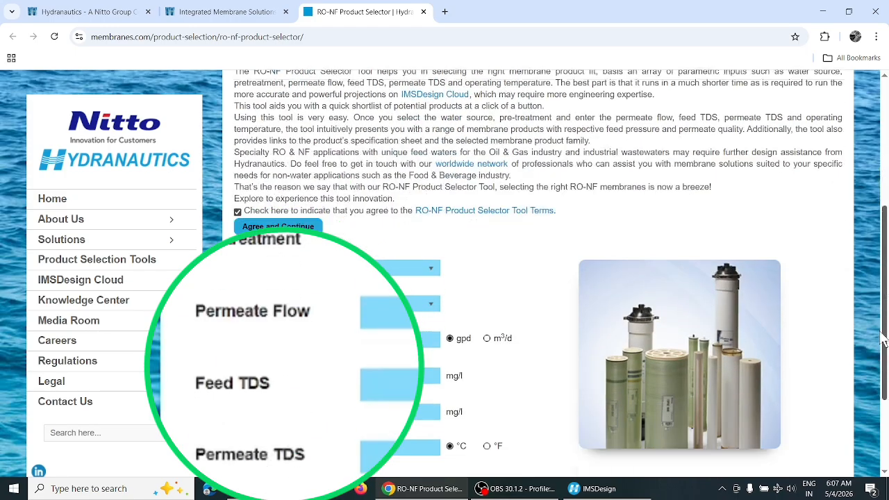
scroll(883, 340, "down", 1)
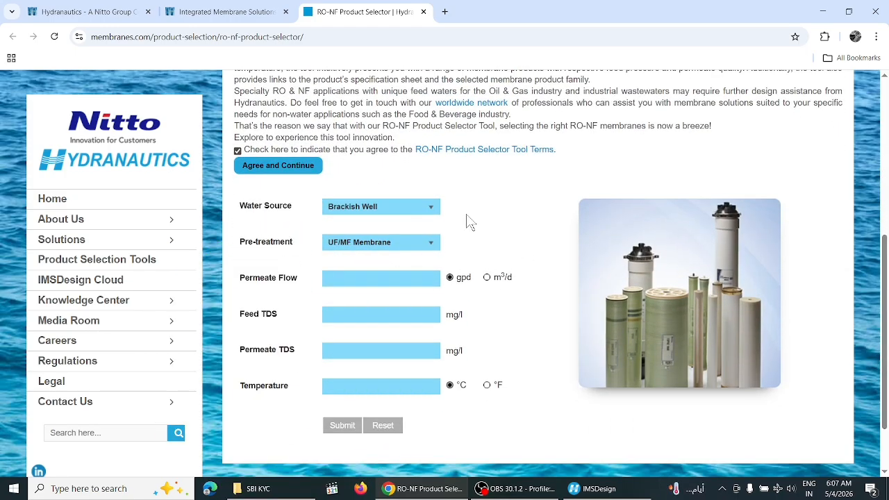
Choose Sea Surface as water source and keep UF/MF Membrane as pre-treatment
left_click(429, 207)
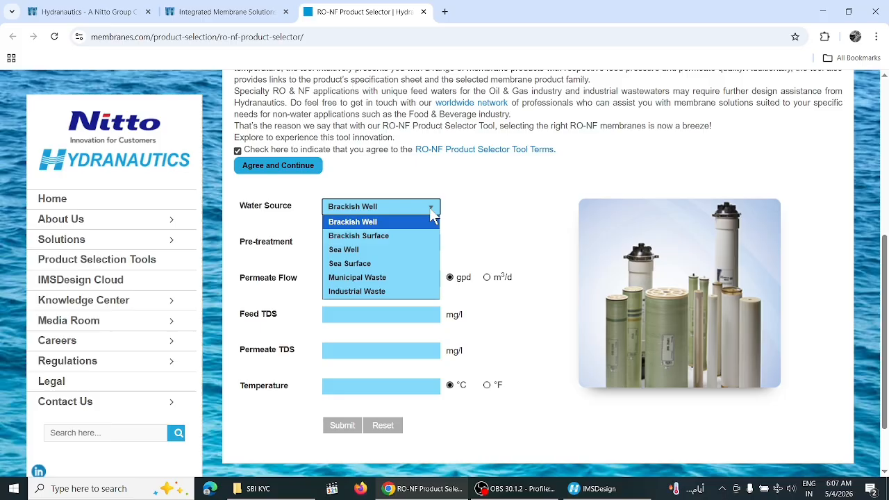
left_click(372, 269)
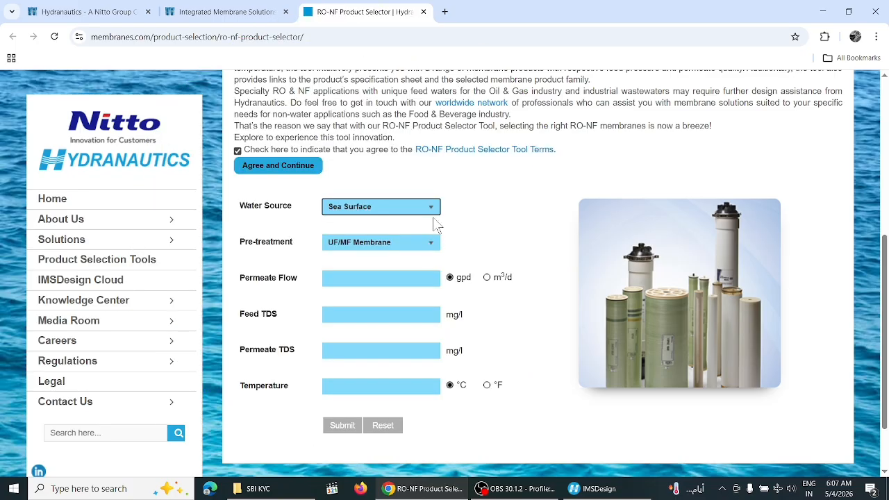
left_click(432, 217)
left_click(431, 211)
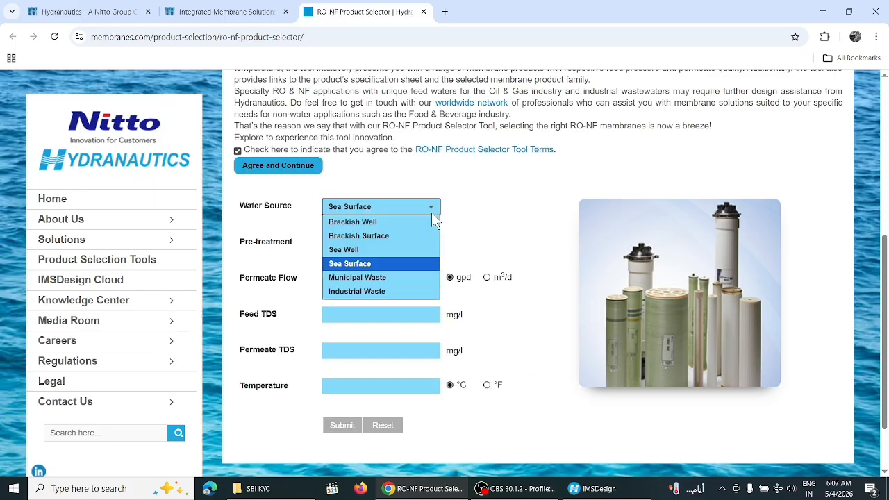
left_click(373, 263)
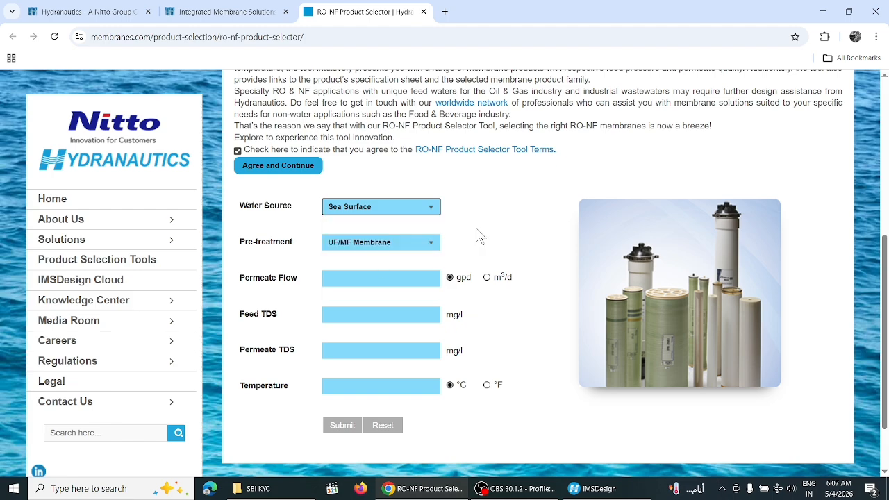
left_click(432, 243)
left_click(384, 271)
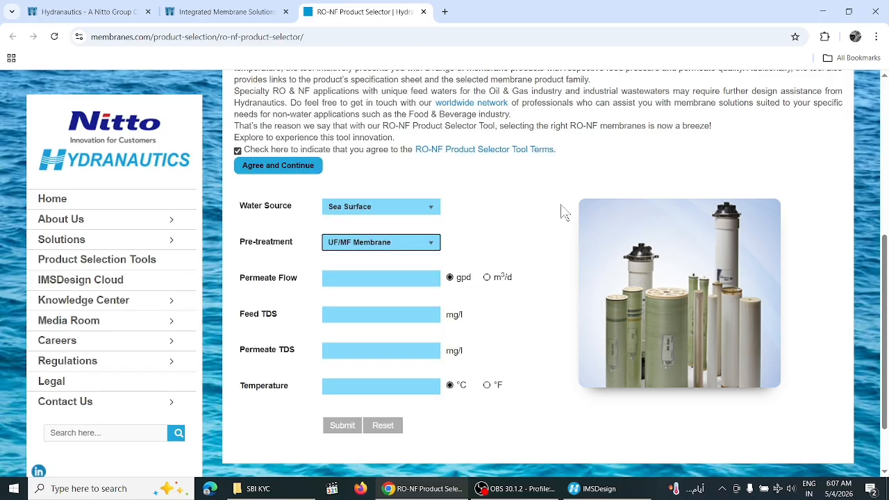
Enter a permeate flow of 100000 gpd
left_click(348, 282)
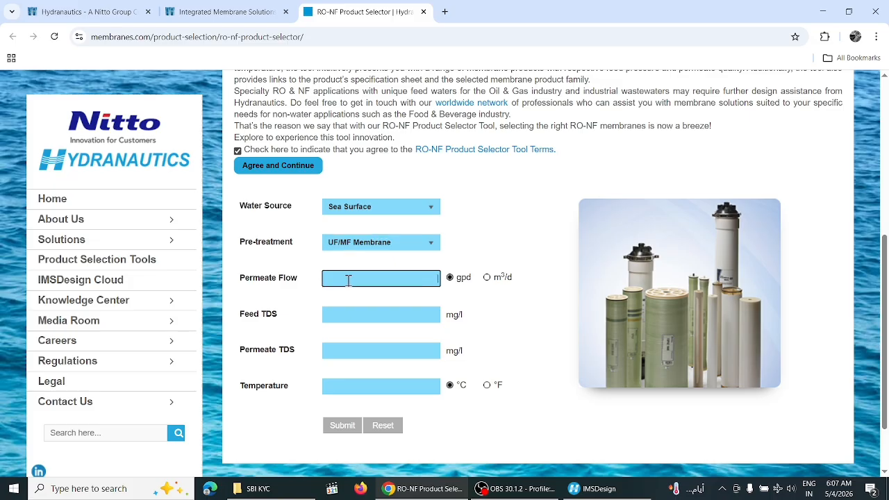
type("1000")
left_click(383, 311)
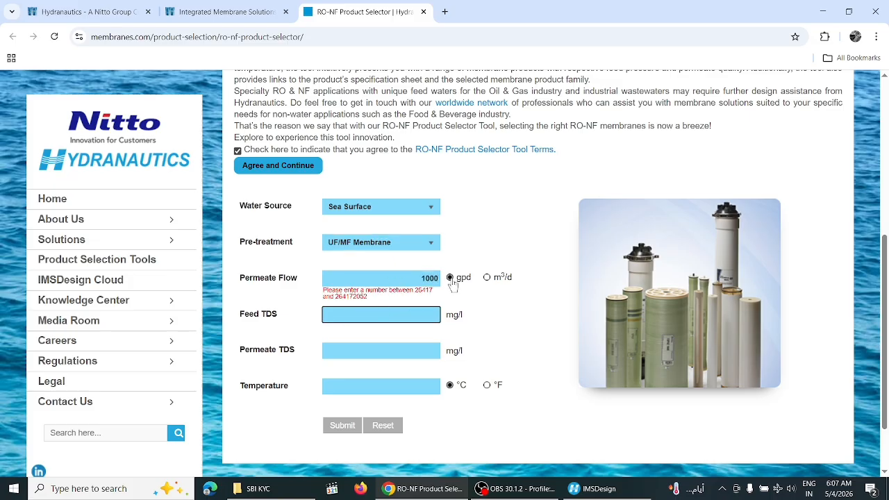
left_click(439, 277)
type("00")
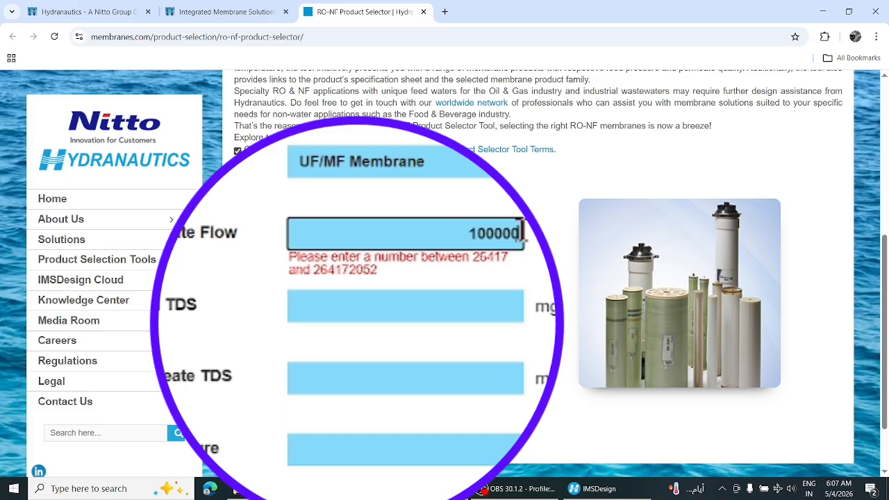
Fill in provisional feed TDS and permeate TDS values
left_click(414, 316)
type("100")
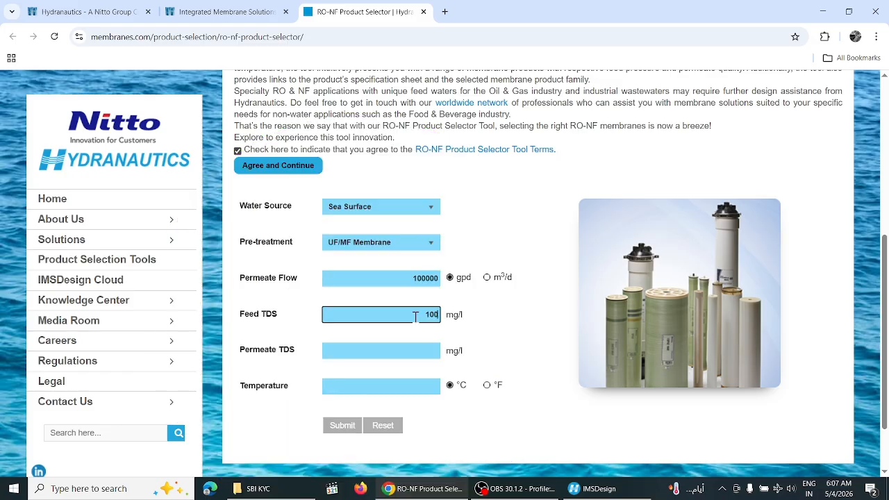
left_click(416, 352)
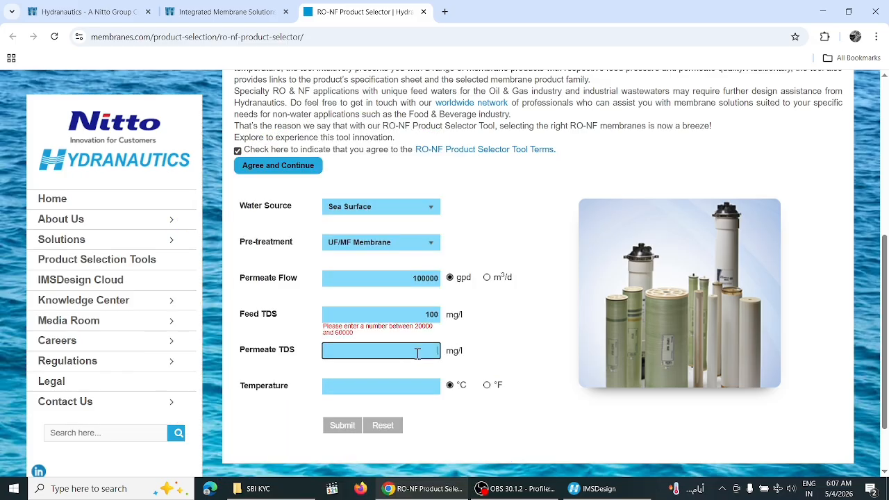
left_click(438, 313)
key("BackSpace")
key("BackSpace")
key("BackSpace")
type("2000")
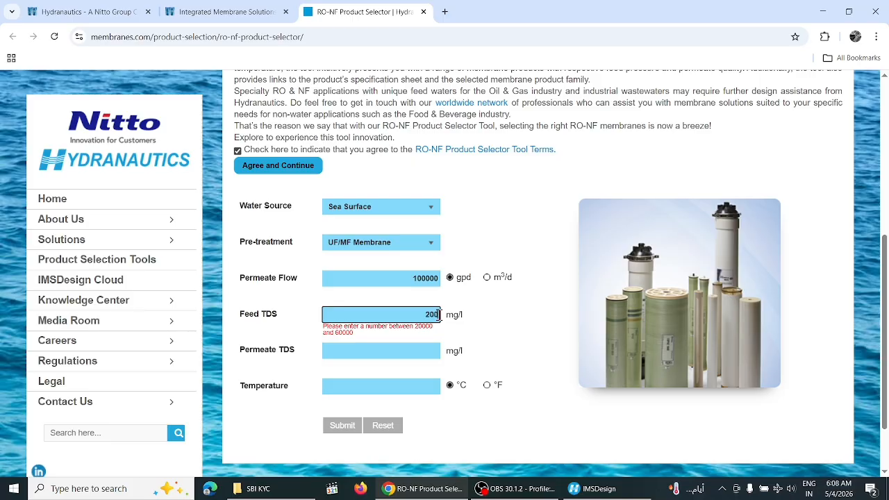
type("0")
left_click(429, 350)
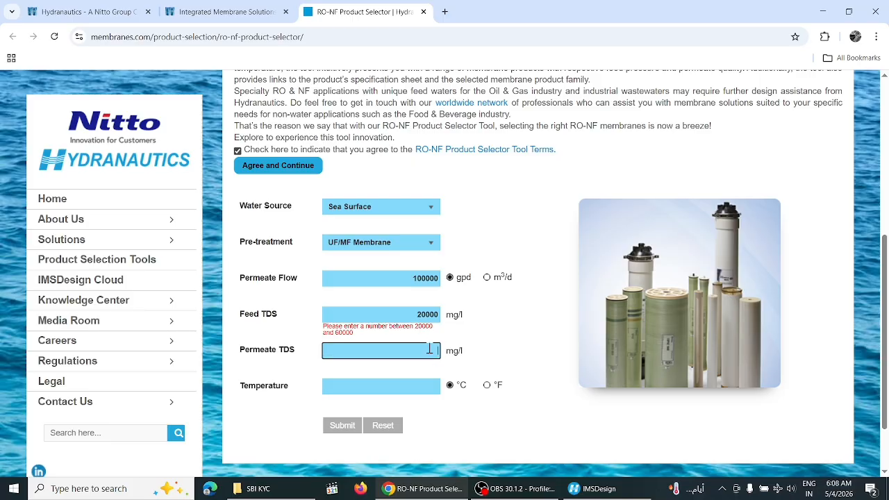
type("100")
Correct the permeate TDS, set temperature to 25 °C, and submit the form
left_click(416, 388)
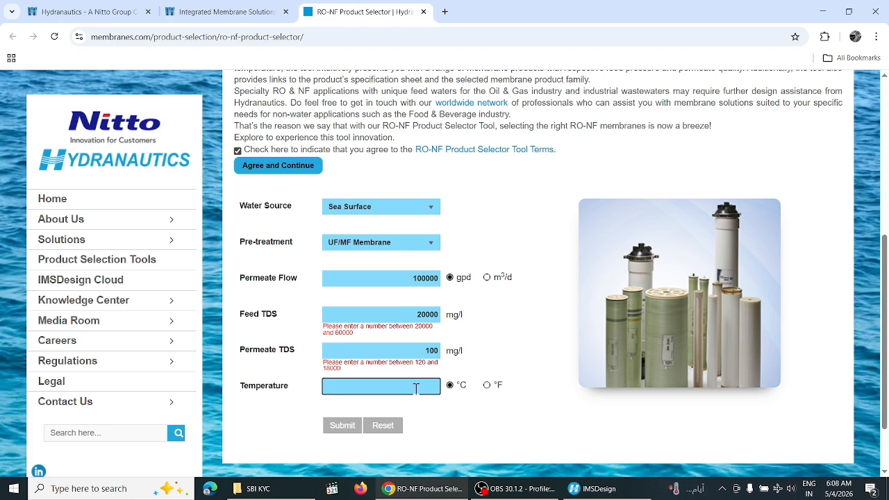
key("Tab")
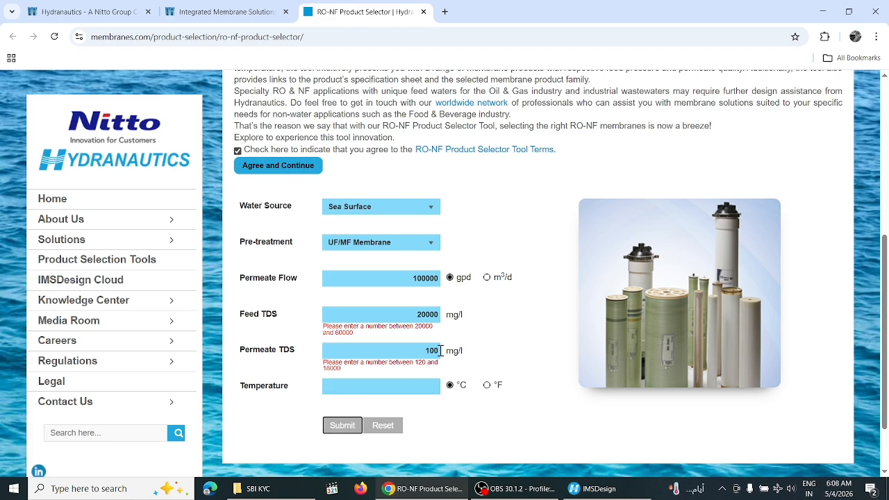
left_click(438, 351)
key("BackSpace")
key("BackSpace")
type("20")
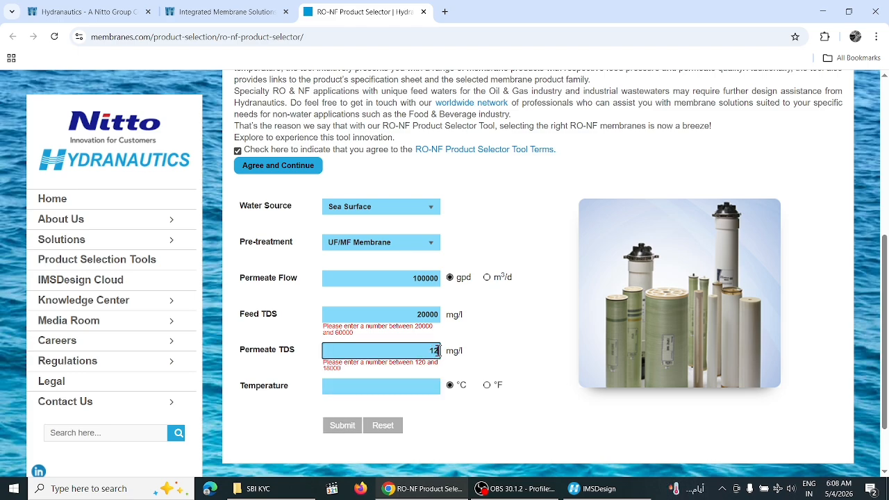
left_click(423, 389)
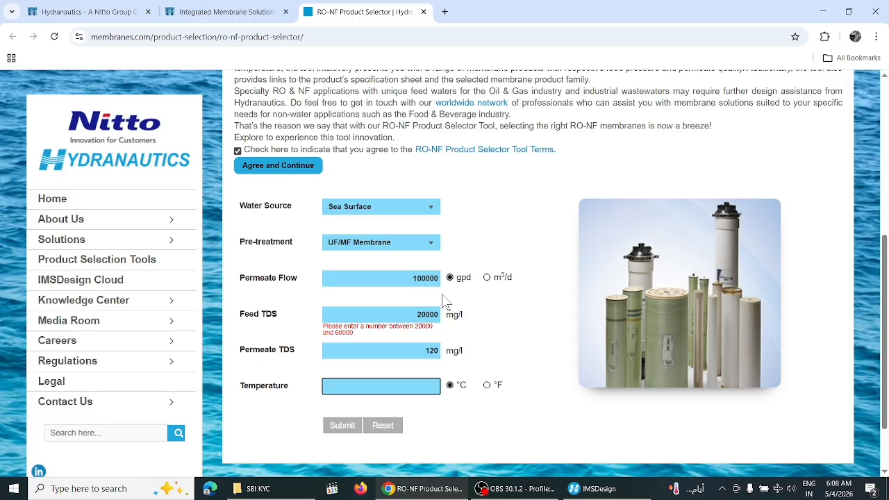
left_click(399, 383)
type("25")
left_click(343, 425)
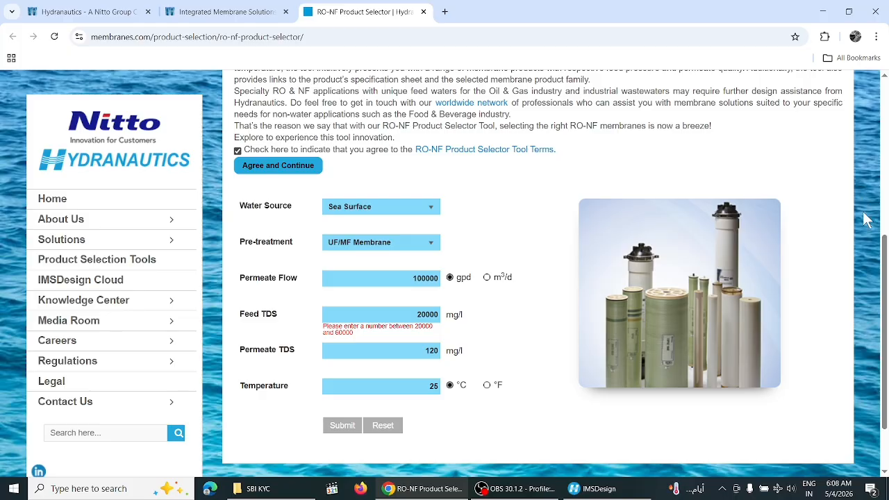
Change feed TDS to 30000 mg/l and permeate TDS to 180 mg/l
left_click(440, 315)
key("BackSpace")
key("BackSpace")
key("BackSpace")
key("BackSpace")
key("BackSpace")
type("300")
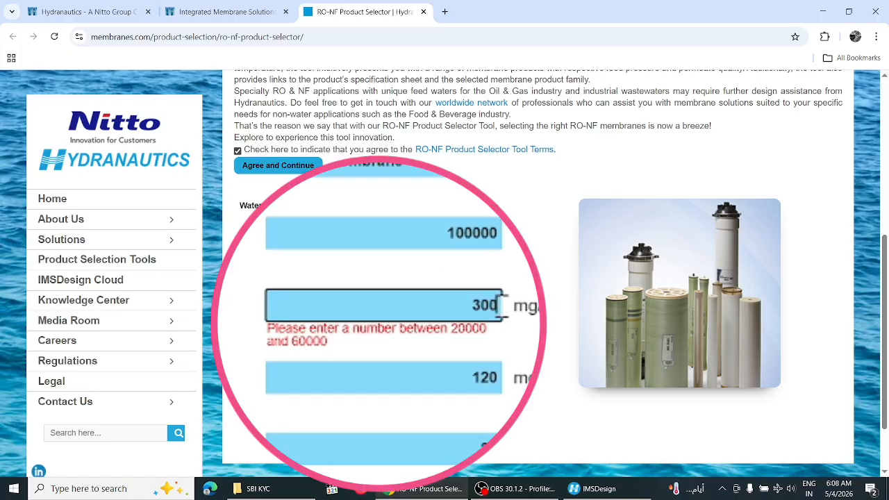
type("00")
key("Tab")
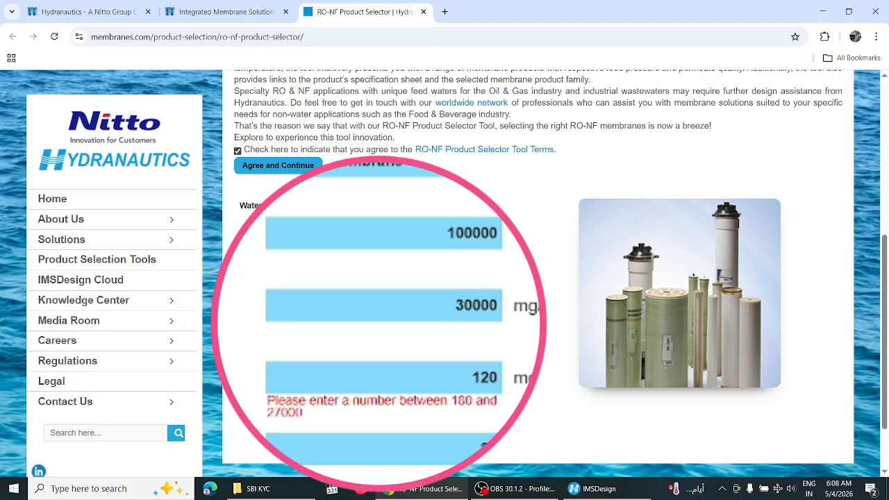
left_click(438, 350)
key("BackSpace")
key("BackSpace")
key("BackSpace")
type("1")
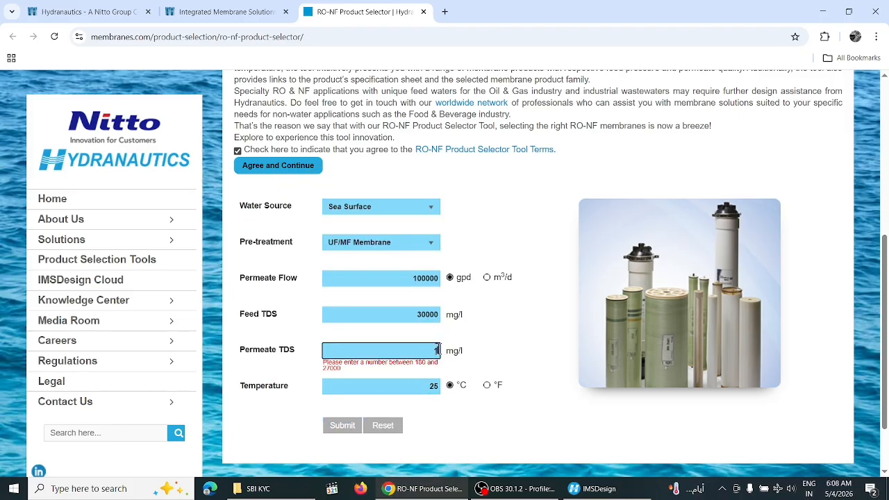
type("80")
left_click(408, 385)
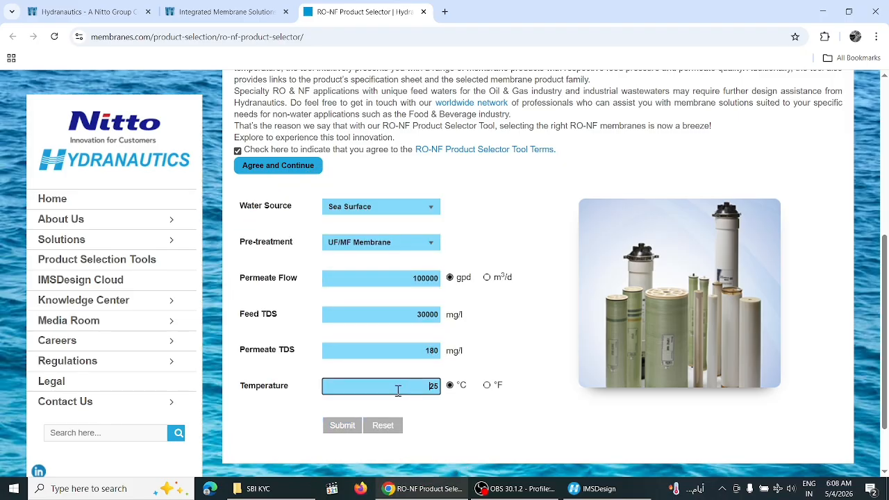
Resubmit and review results: 10.0 gfd flux, 80% recovery, no membrane recommended
left_click(342, 429)
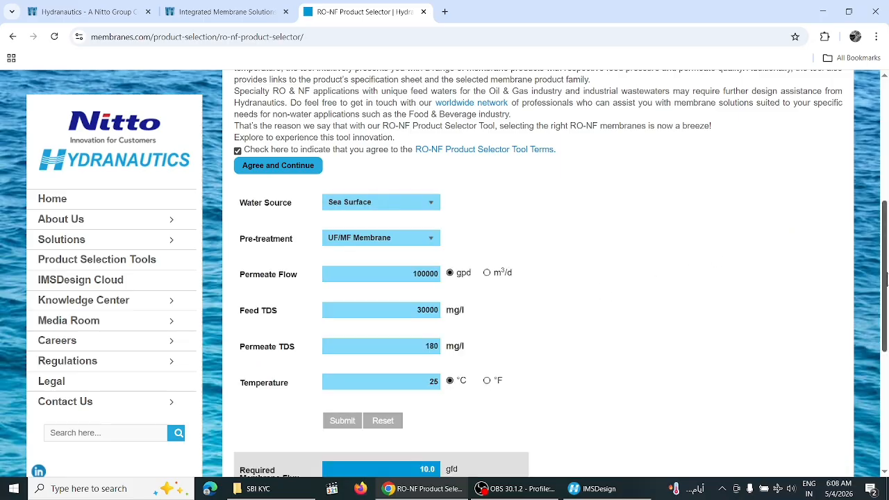
left_click_drag(885, 281, 882, 383)
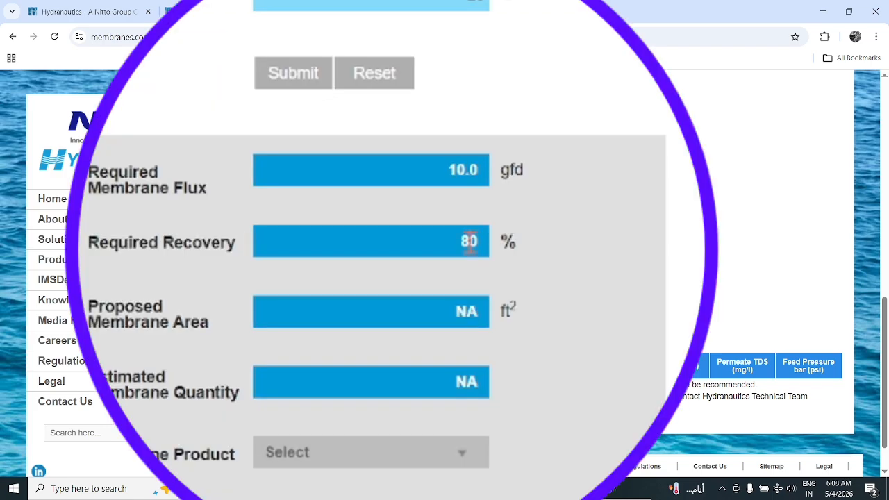
left_click(470, 241)
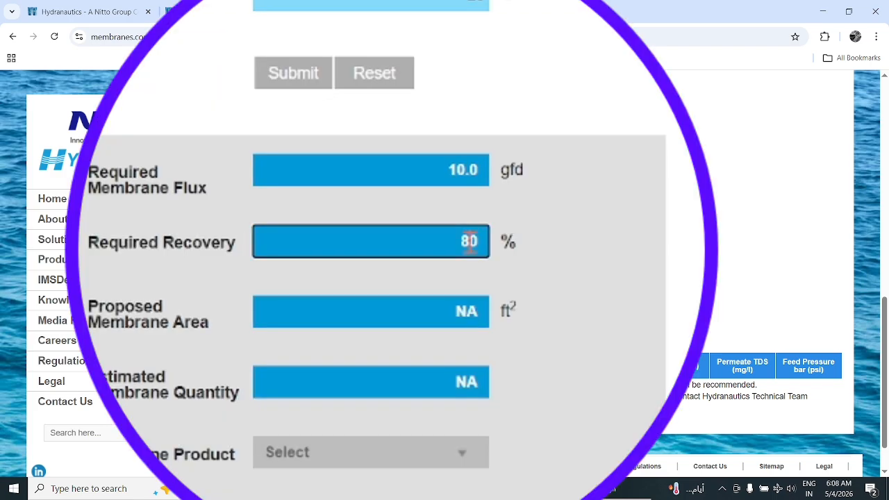
left_click(457, 324)
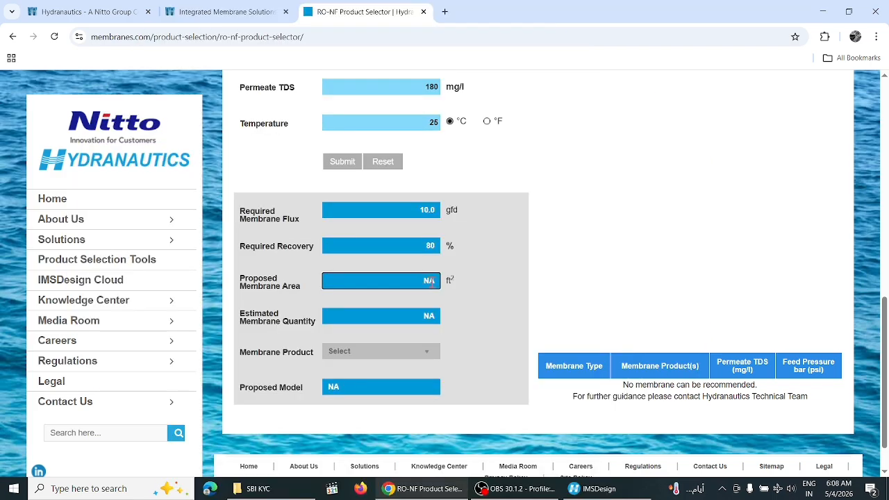
left_click(427, 311)
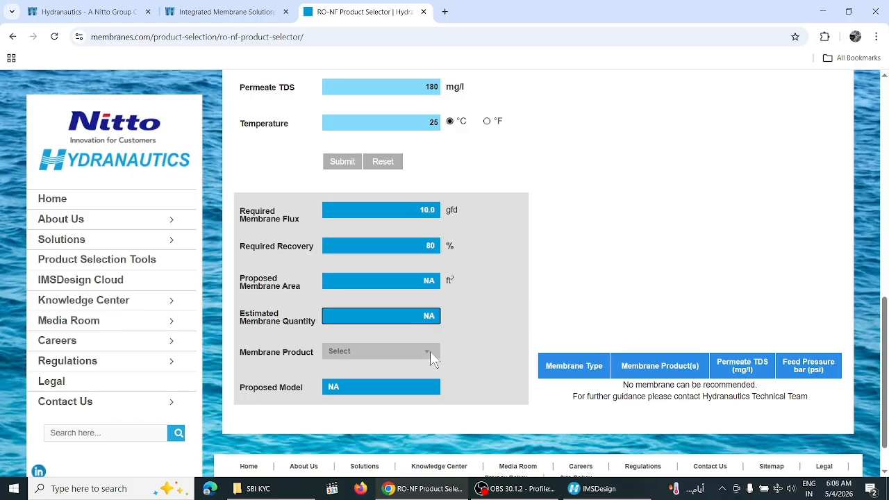
left_click(429, 350)
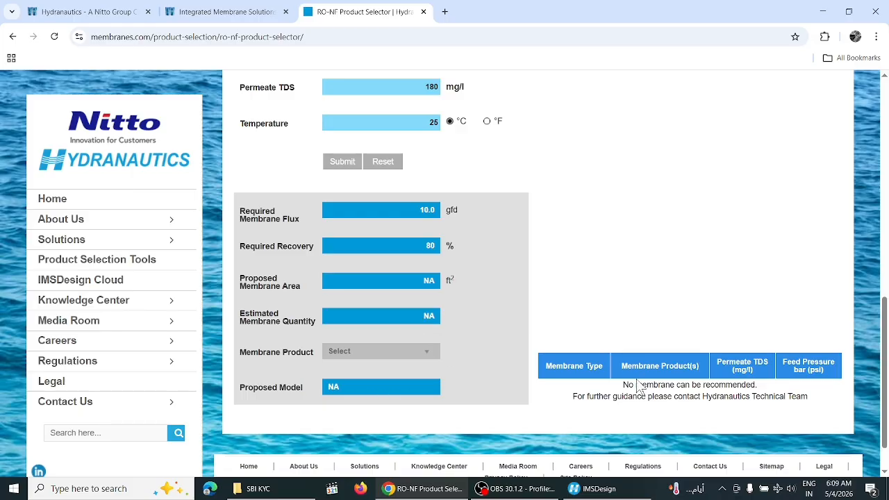
left_click_drag(624, 385, 767, 392)
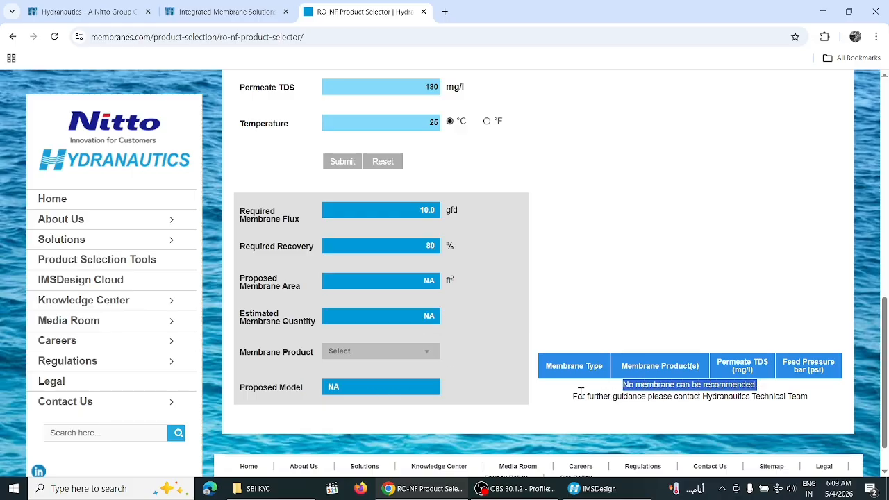
left_click_drag(571, 396, 814, 401)
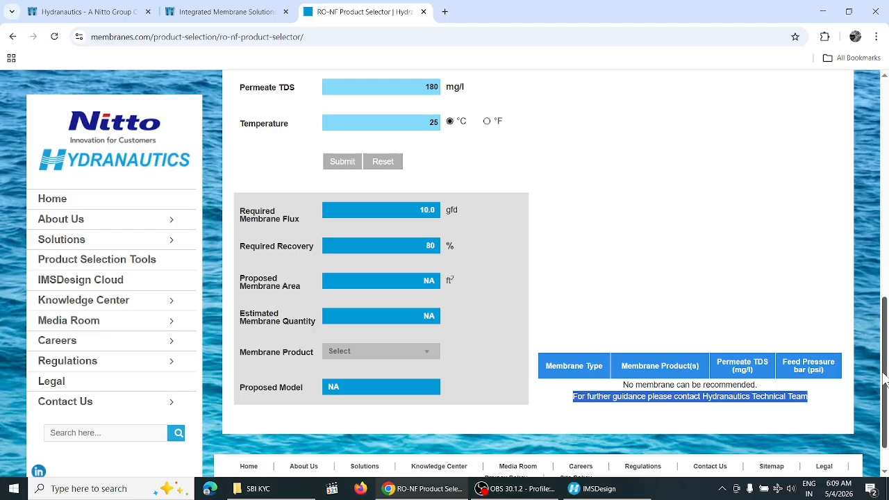
left_click(261, 11)
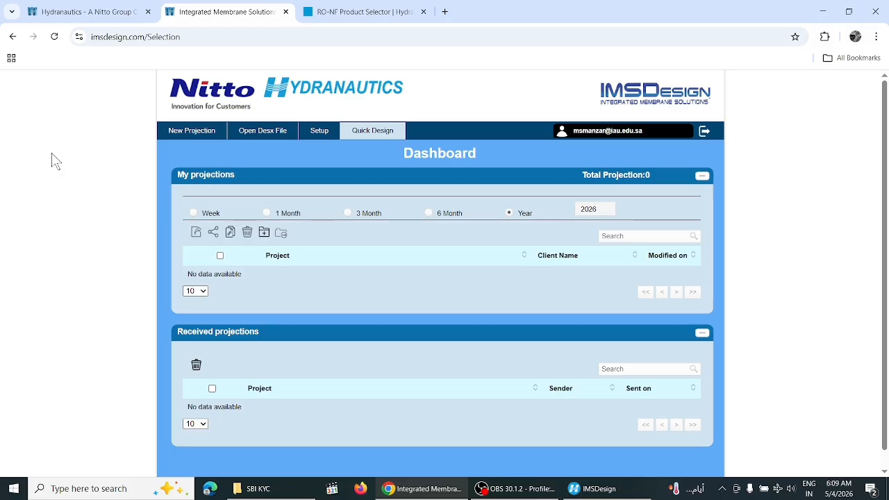
Cancel the Open Desx File browser and bring up the New Projection type menu
mouse_move(196, 139)
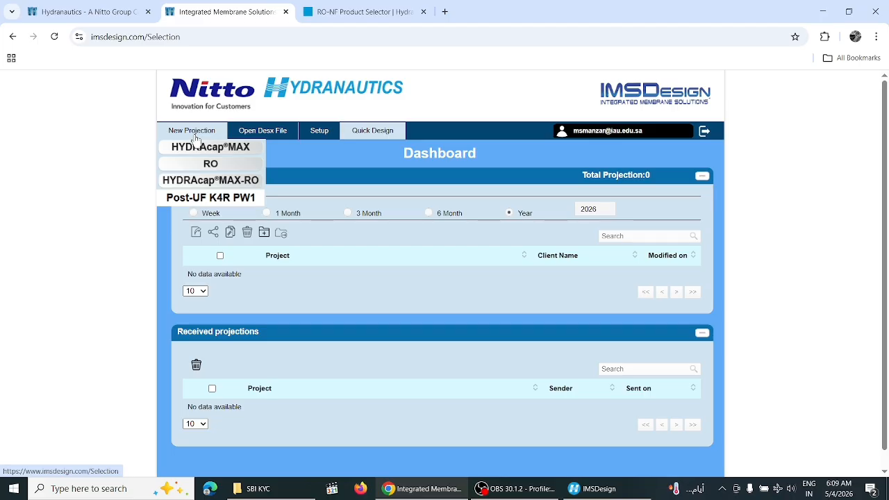
left_click(274, 136)
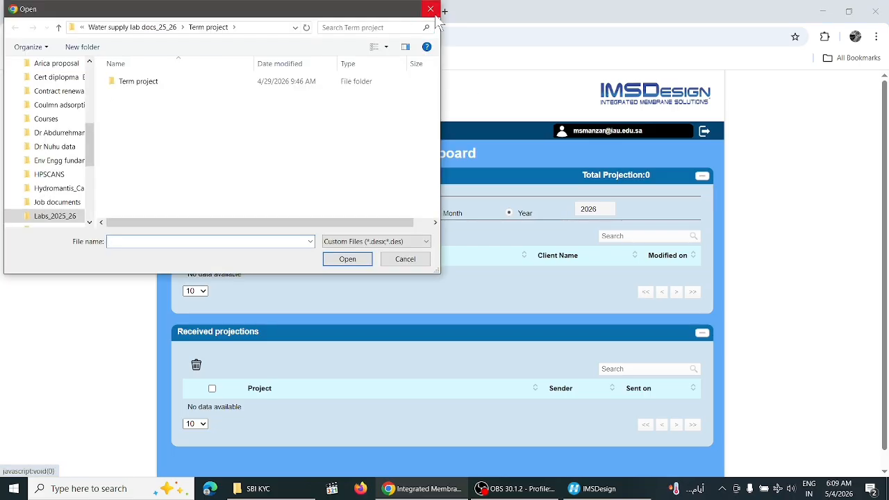
left_click(430, 9)
mouse_move(189, 130)
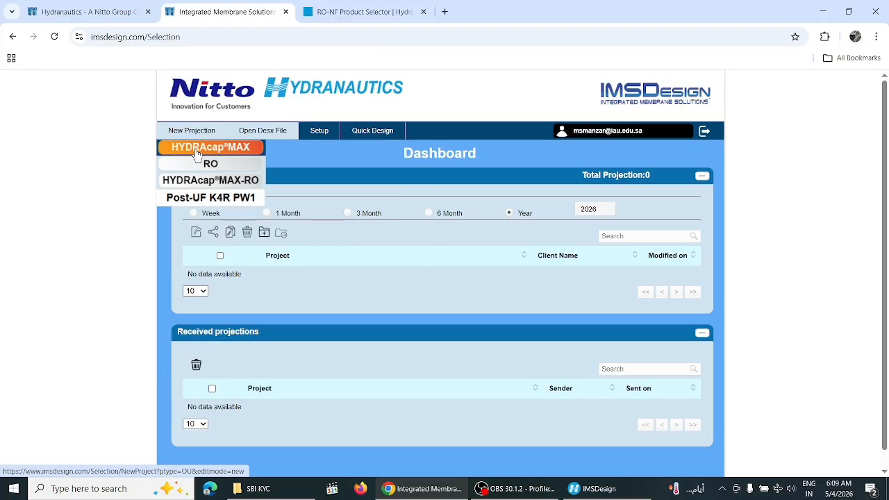
Start a Post-UF K4R-PW1 projection and set Net WFI Flow to 30.0 m3/h
left_click(219, 198)
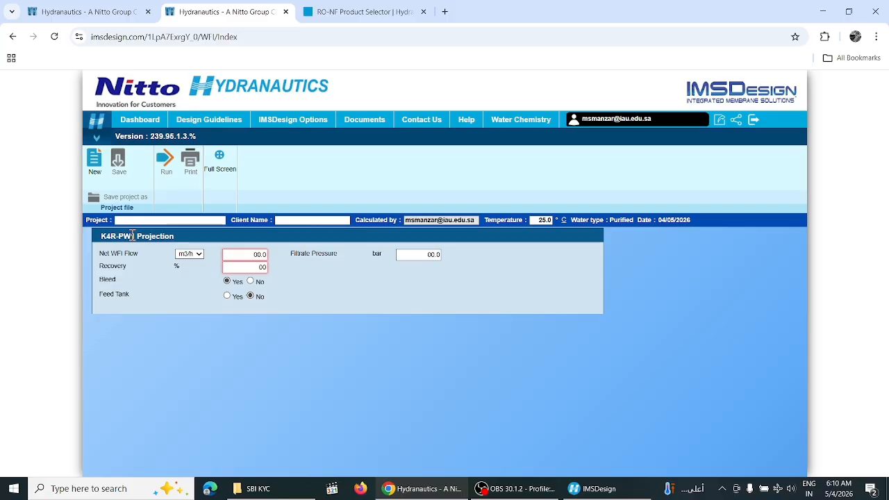
double_click(257, 255)
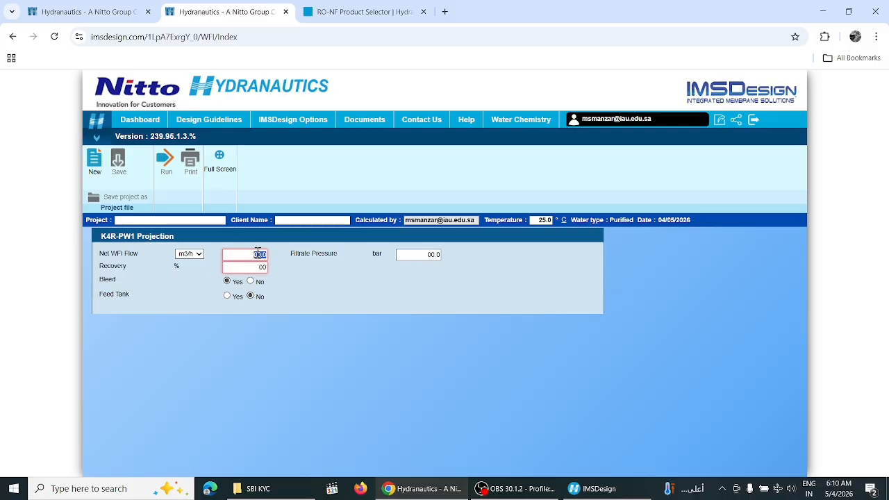
type("0.0")
left_click(257, 268)
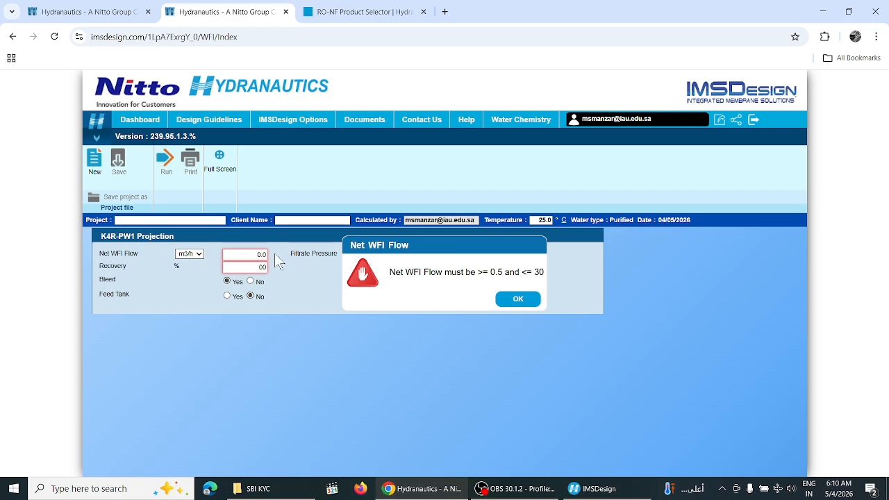
left_click(514, 298)
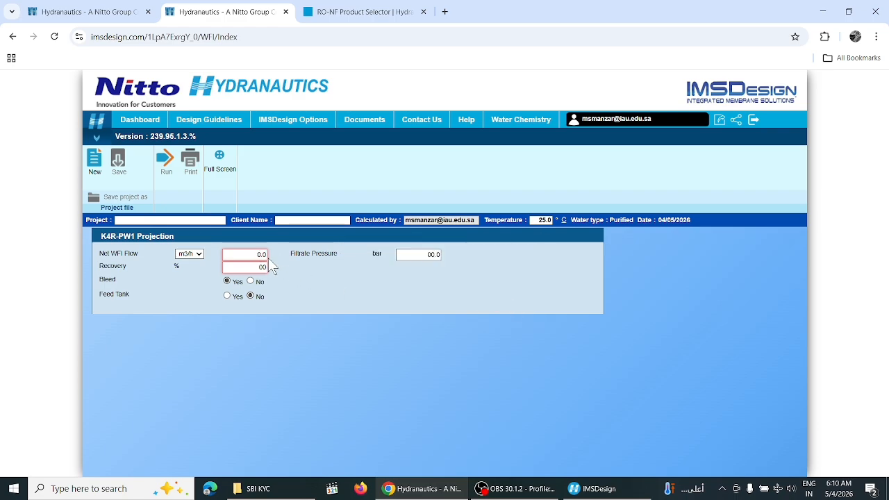
Set the recovery to 90.0%, dismissing the range warning
left_click(252, 267)
left_click(290, 285)
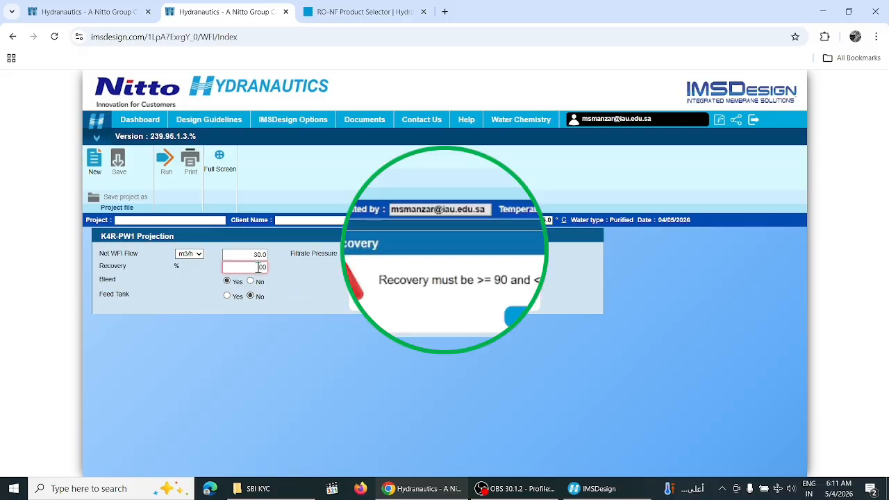
left_click(511, 299)
double_click(259, 267)
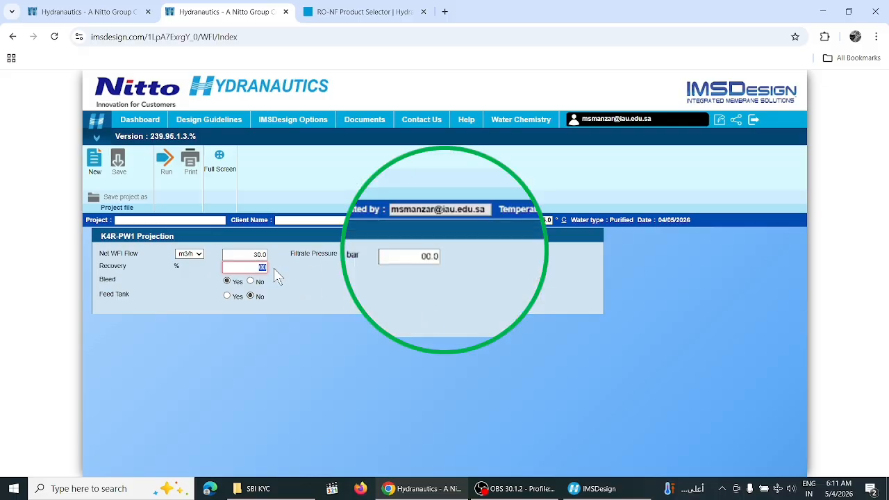
type("90")
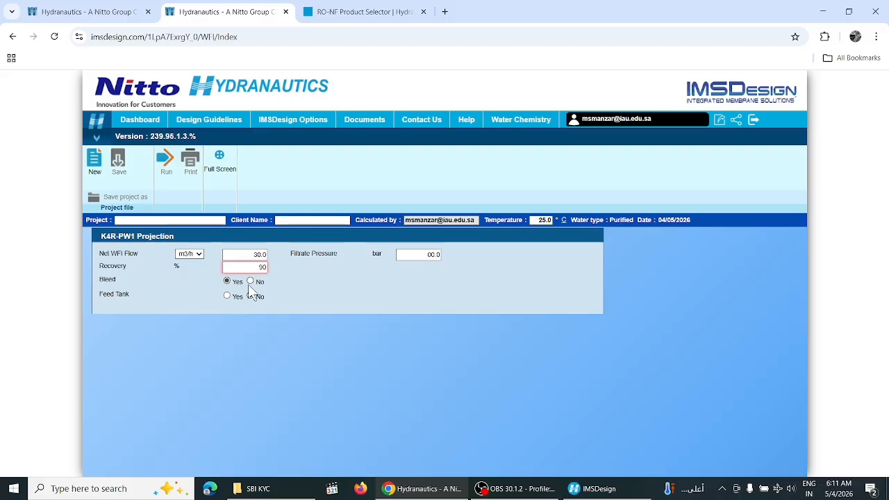
left_click(347, 289)
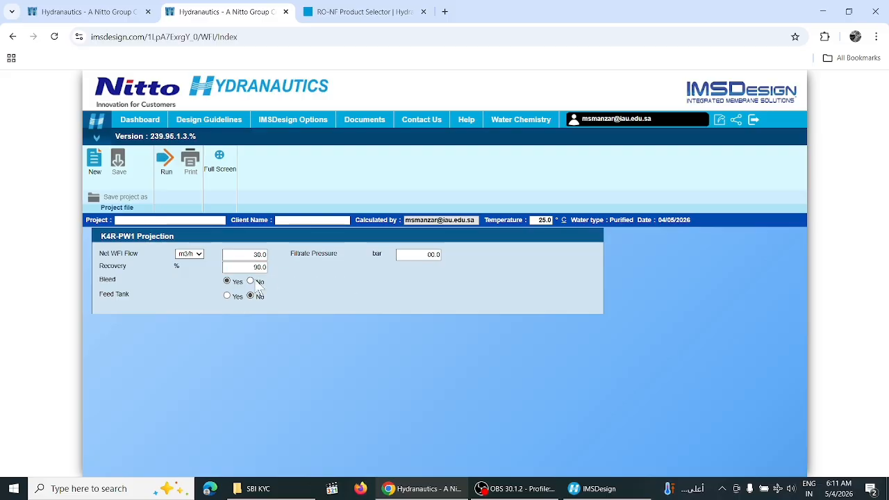
Set the filtrate pressure to 6.0 bar after a rejected 100 entry
double_click(427, 255)
type("100")
left_click(429, 271)
left_click(526, 298)
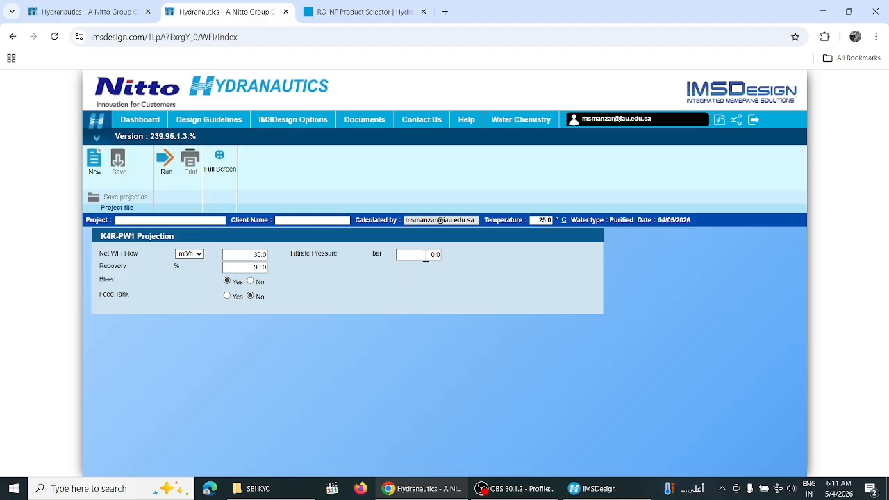
double_click(425, 255)
type("6")
key("Tab")
Name the project 'iau'
left_click(164, 220)
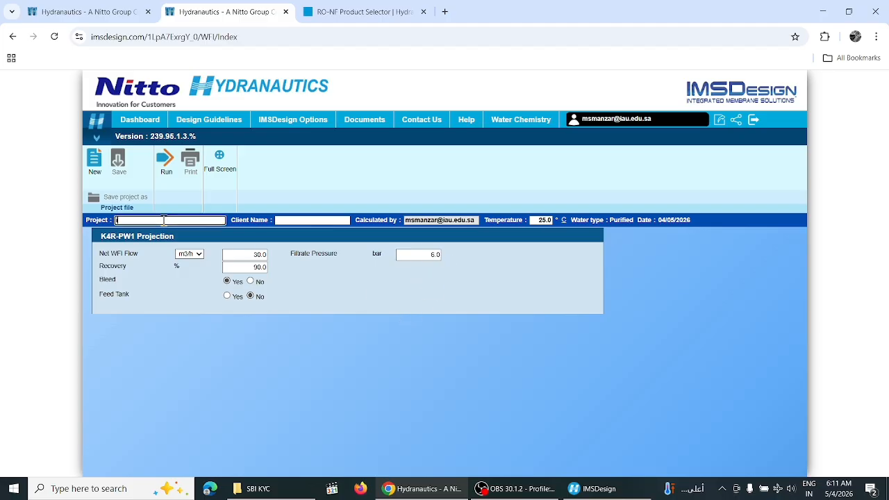
type("iau")
left_click(306, 303)
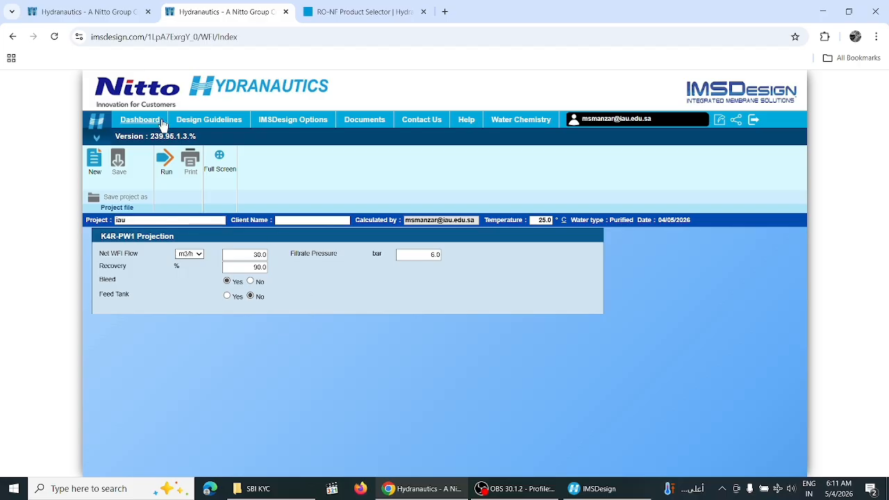
Calculate the K4R-PW1 results (33.3 feed flow), then start a new RO projection from the Dashboard
left_click(166, 161)
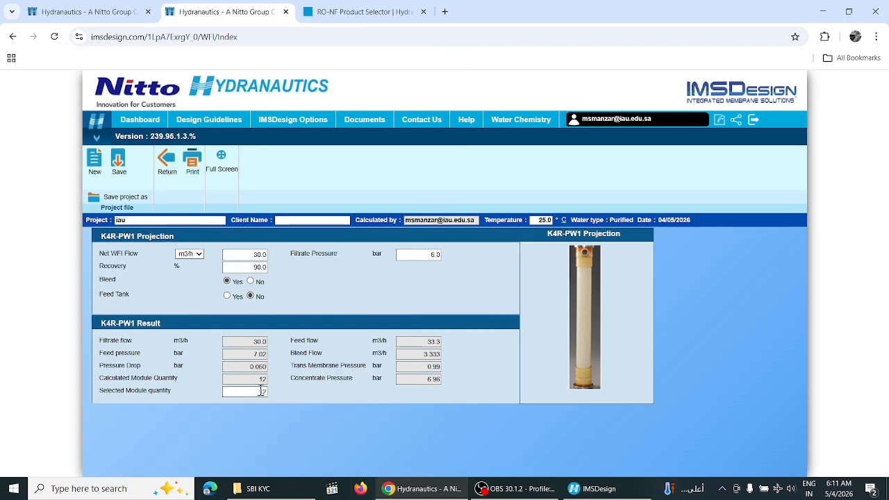
double_click(432, 341)
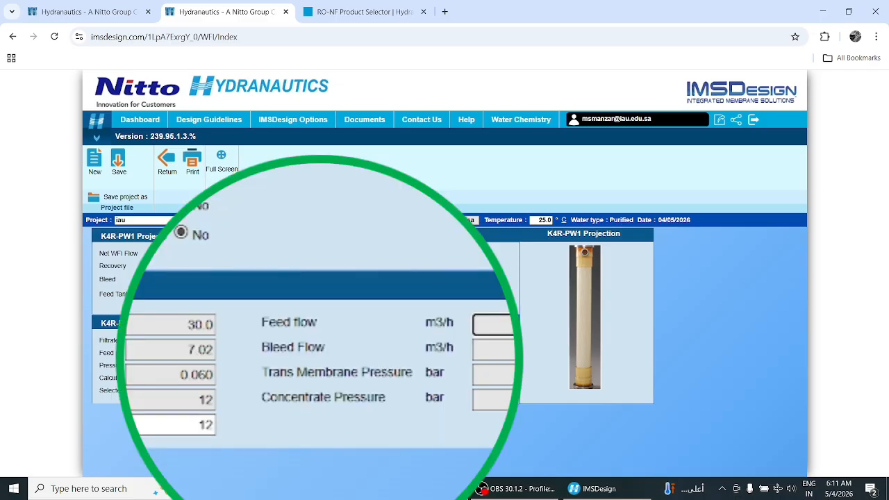
left_click(146, 126)
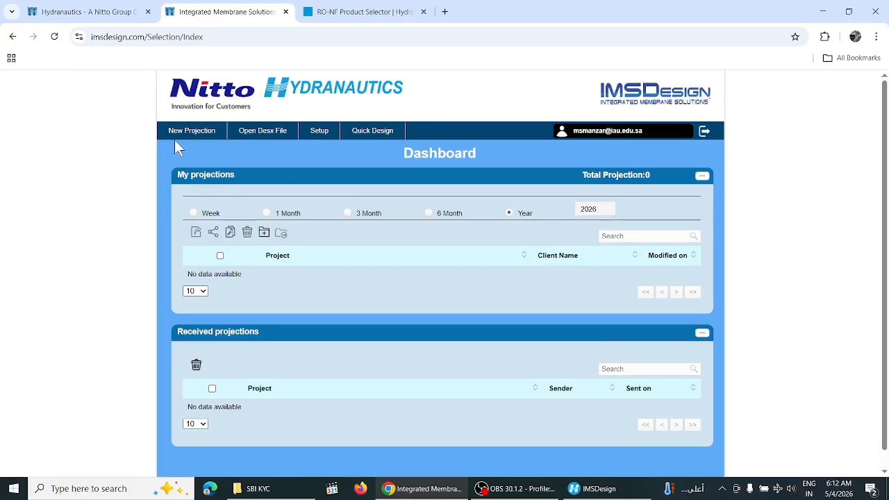
mouse_move(179, 134)
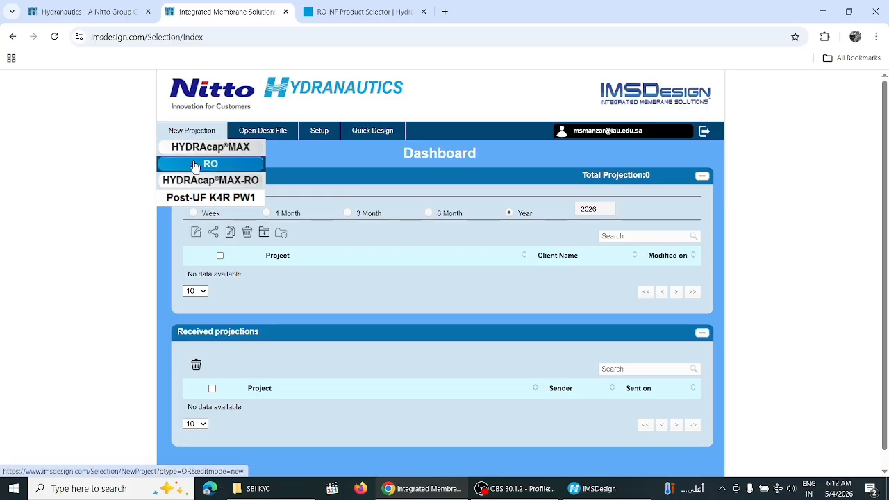
left_click(195, 165)
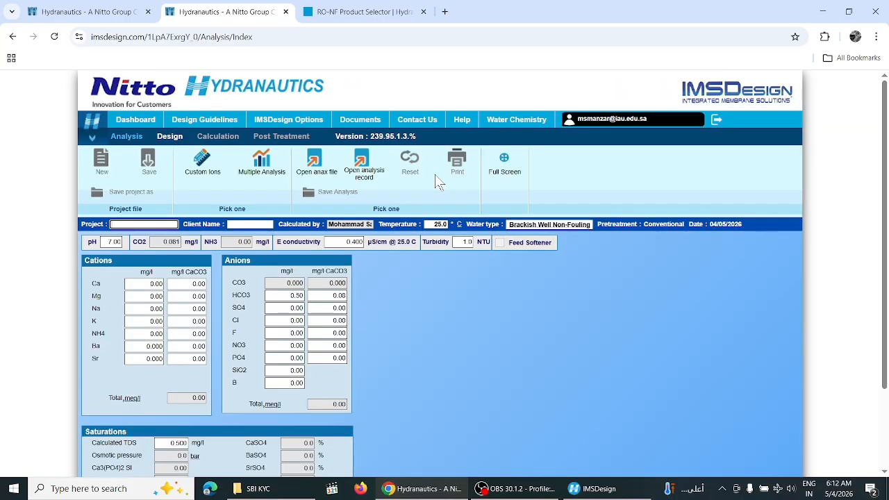
Bring the desktop IMSDesign window forward, then minimize it to reveal the browser's water analysis page
left_click(609, 488)
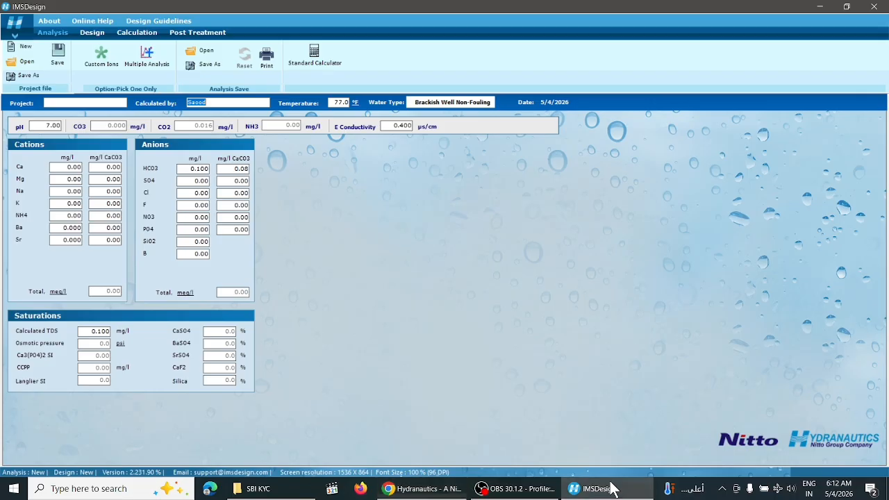
left_click(609, 488)
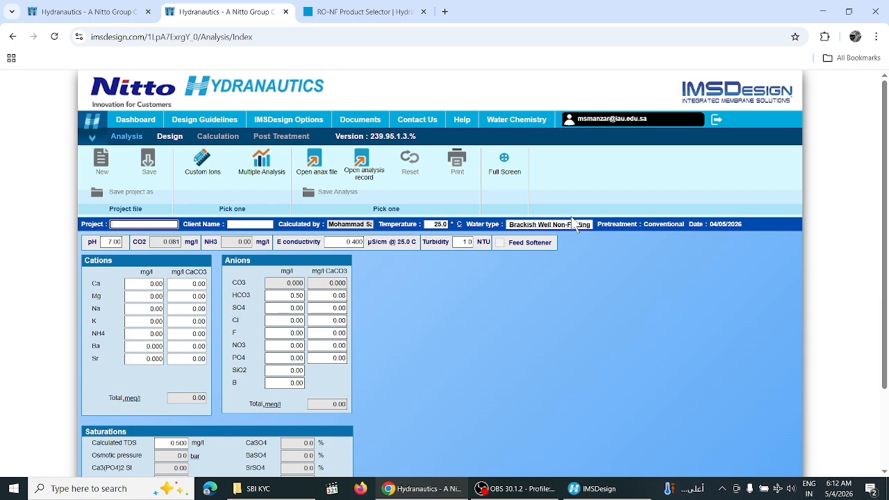
Set the feed's calculated TDS to 1000 mg/l
left_click(463, 241)
left_click(571, 489)
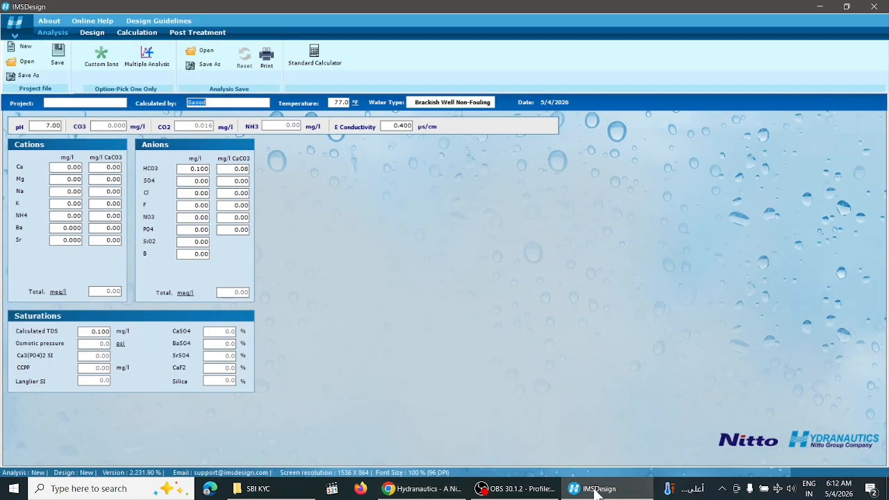
left_click(593, 489)
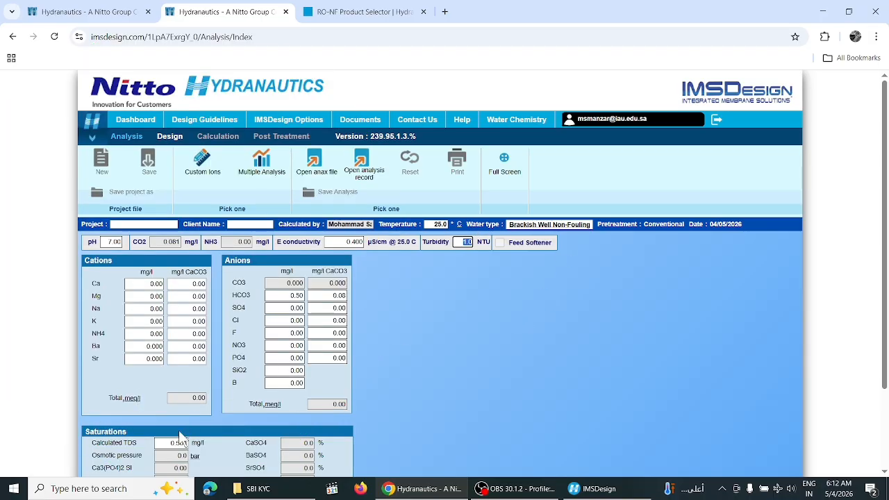
left_click(179, 440)
type("1000")
key("Tab")
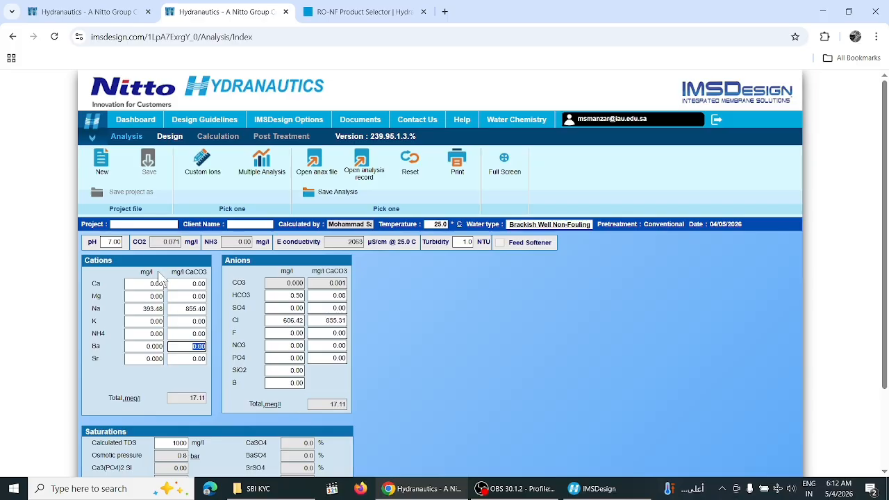
Name the project iau, enter the client name, and set the water type to Sea Well
left_click(167, 224)
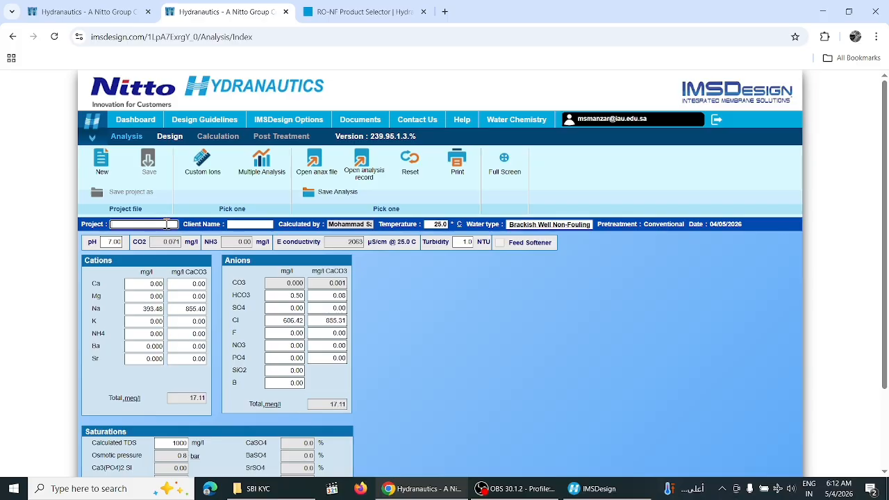
left_click(255, 224)
type("fah")
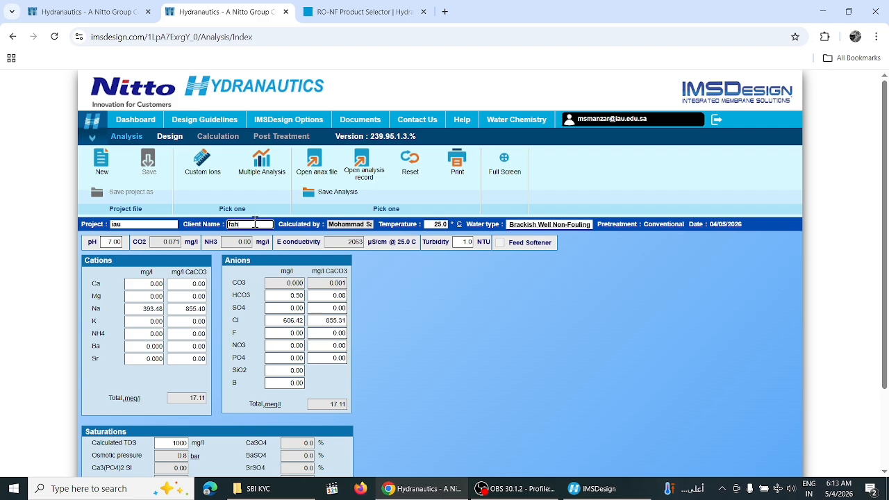
type("ad")
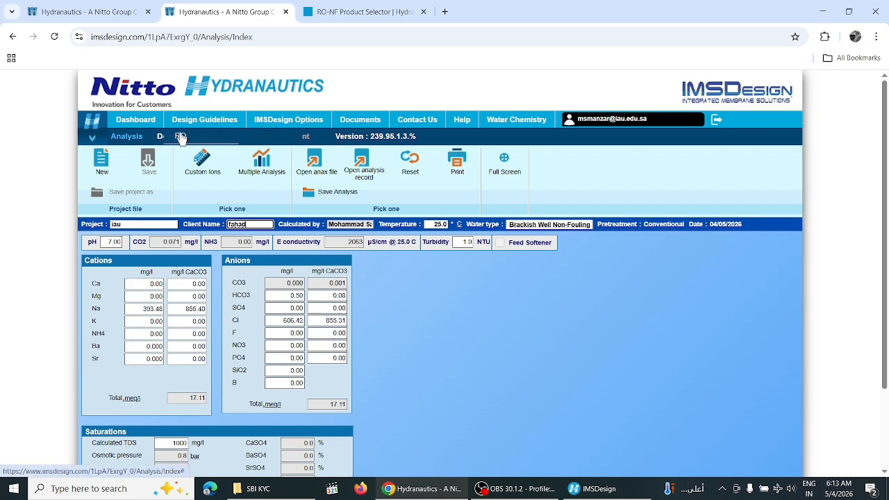
left_click(542, 226)
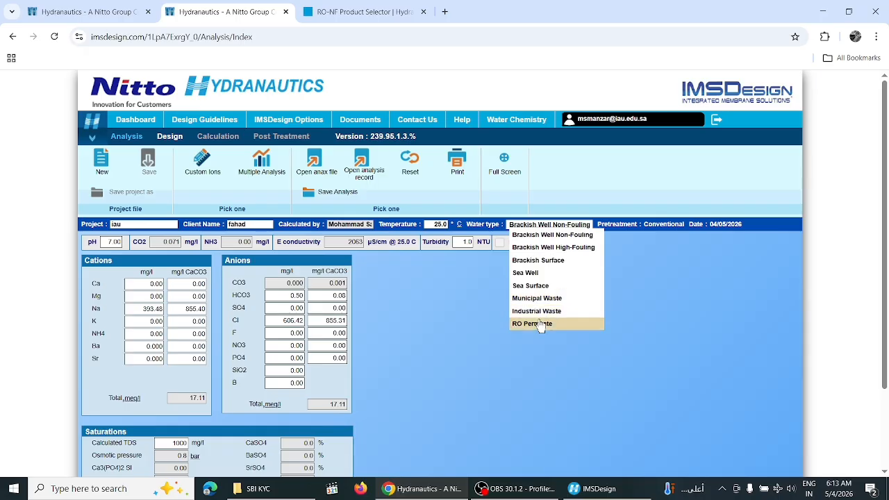
left_click(540, 274)
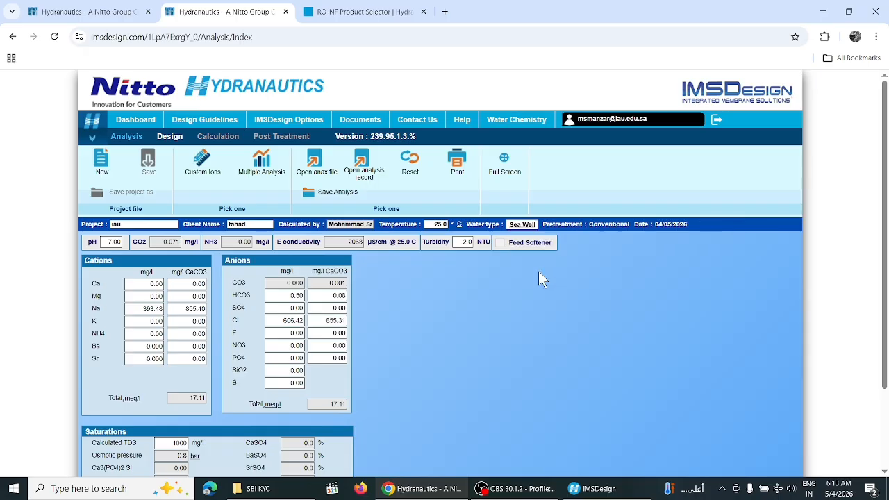
left_click(169, 136)
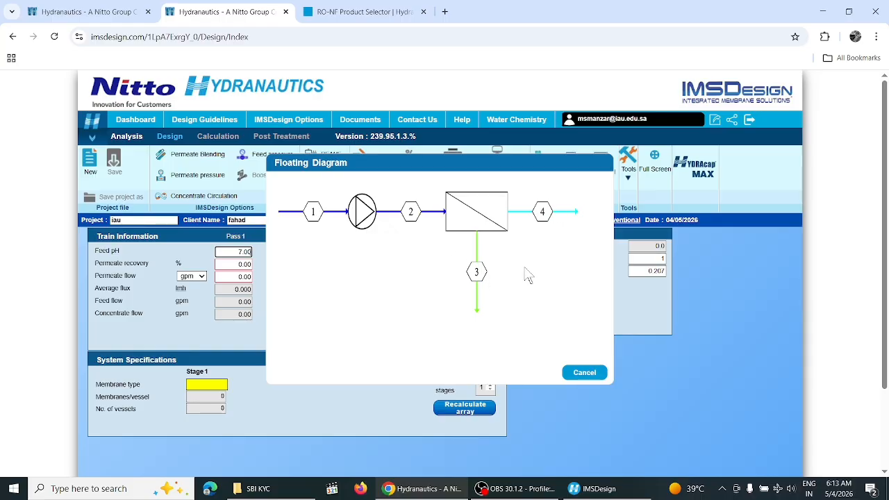
Close the flow diagram and give pass 1 30% recovery and 10 gpm permeate flow
left_click(575, 375)
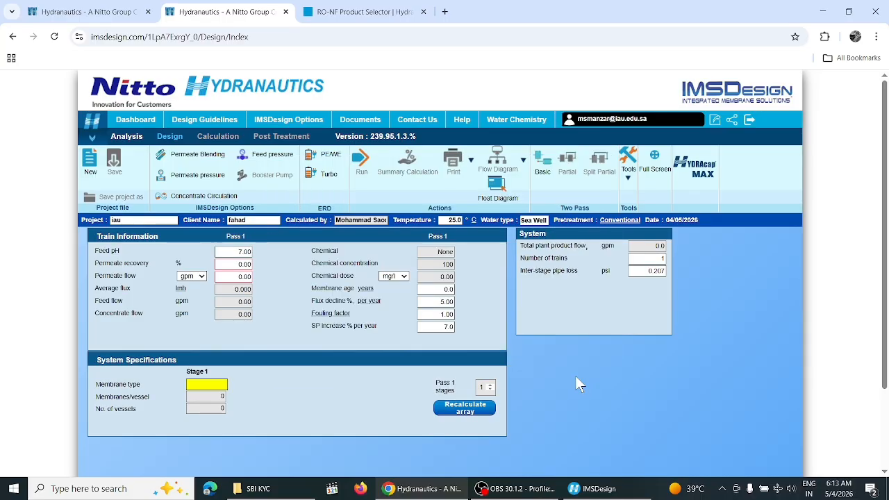
left_click(235, 264)
type("30")
left_click(239, 277)
type("10")
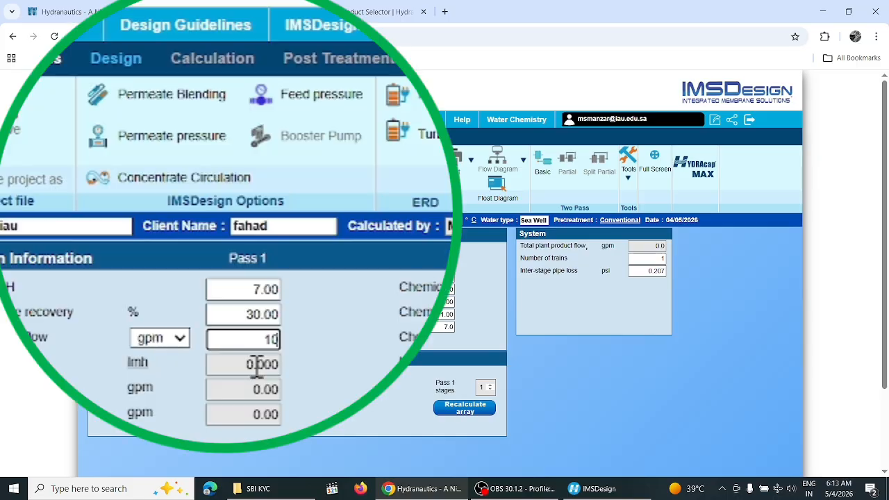
key("Tab")
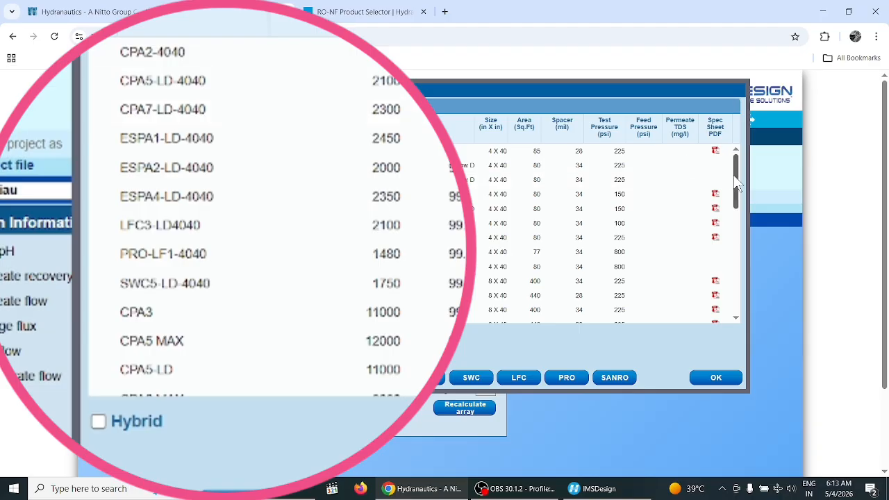
Browse the membrane list with the SWC, 4-inch and Show All filters, trying CPA5-LD-4040
left_click_drag(736, 176, 736, 294)
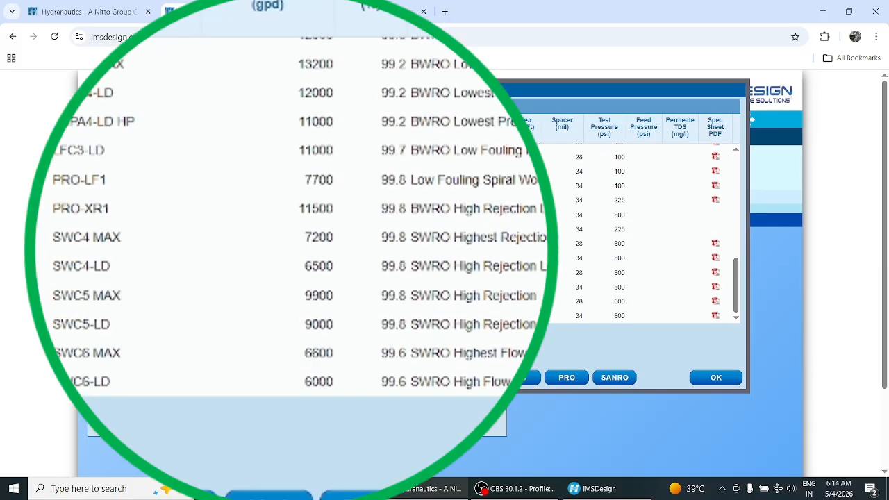
left_click(471, 377)
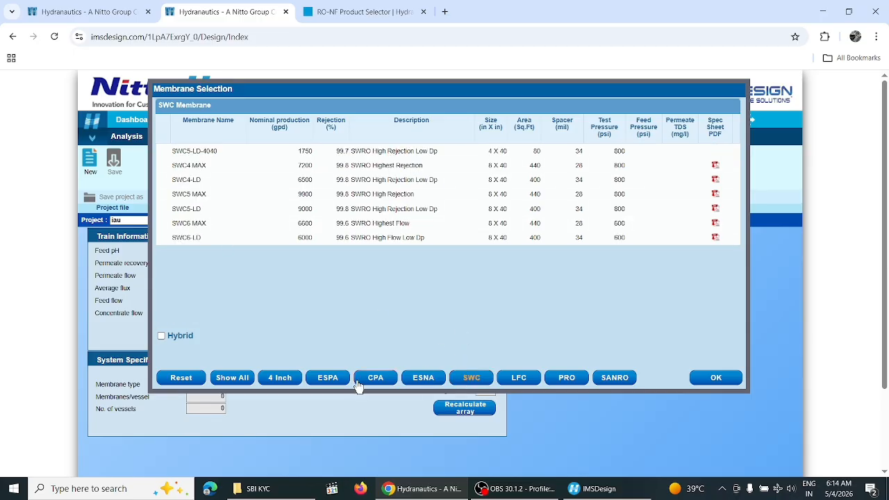
left_click(280, 378)
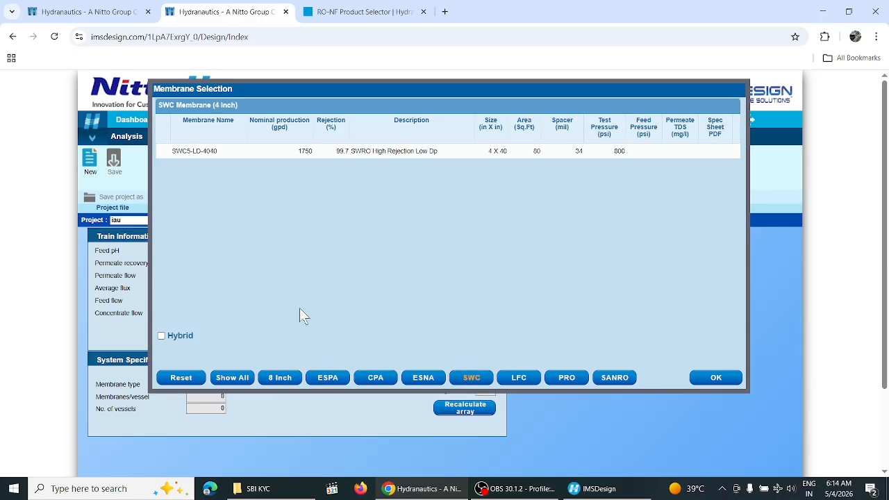
left_click(231, 377)
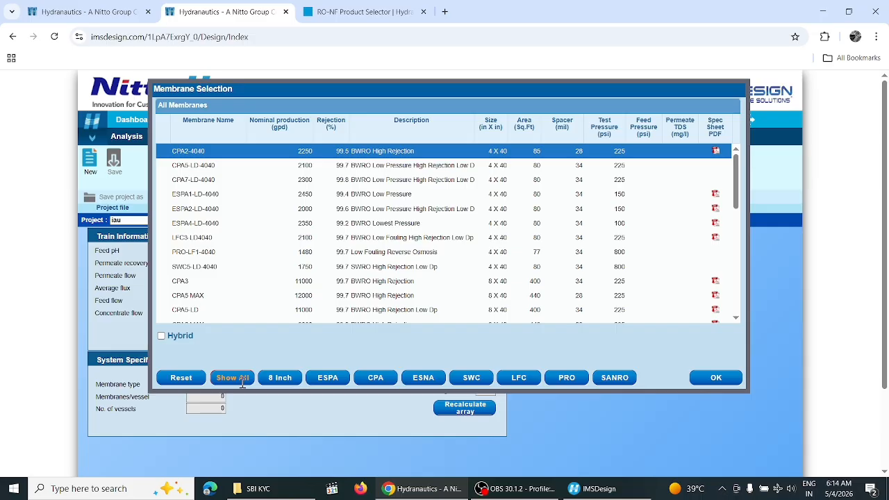
left_click(202, 169)
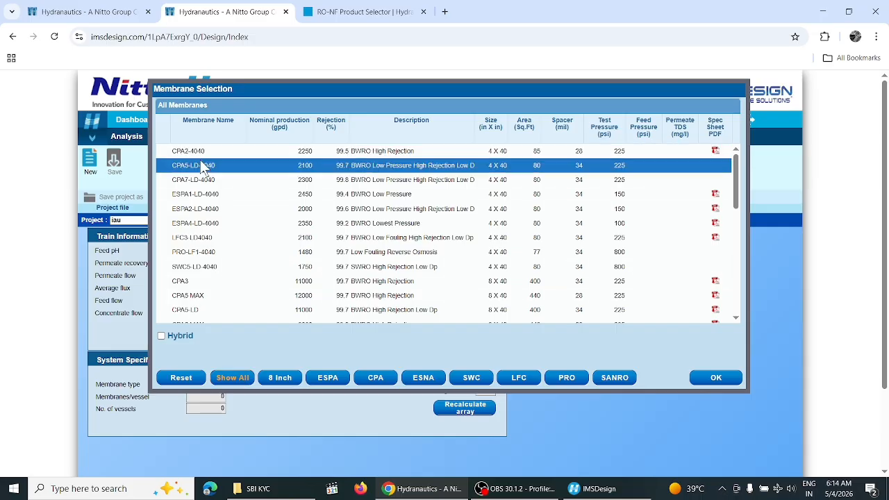
scroll(202, 168, "down", 2)
scroll(202, 167, "down", 6)
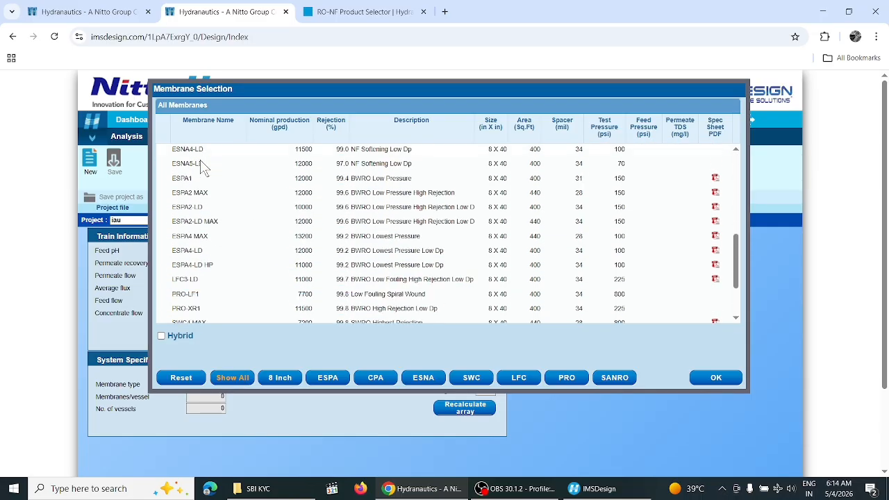
scroll(202, 169, "down", 3)
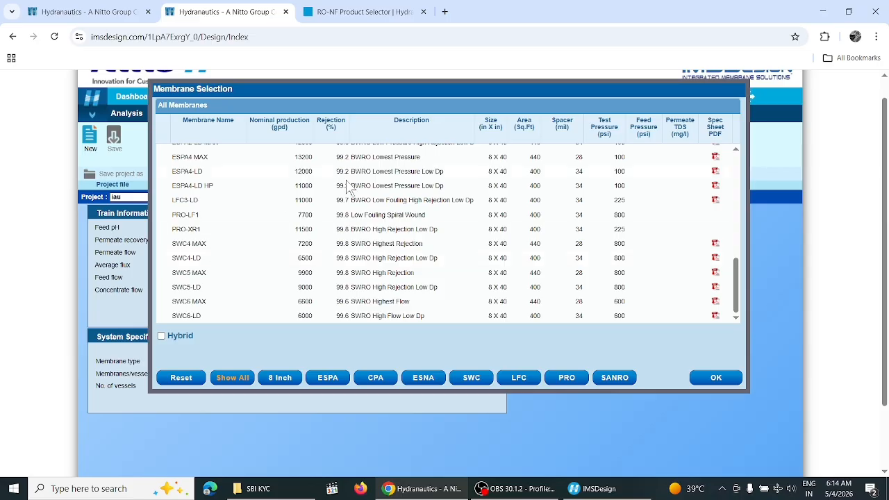
Compare the CPA, PRO, SANRO and Hybrid options, then pick SWC5-LD-4040 for stage 1
left_click(375, 382)
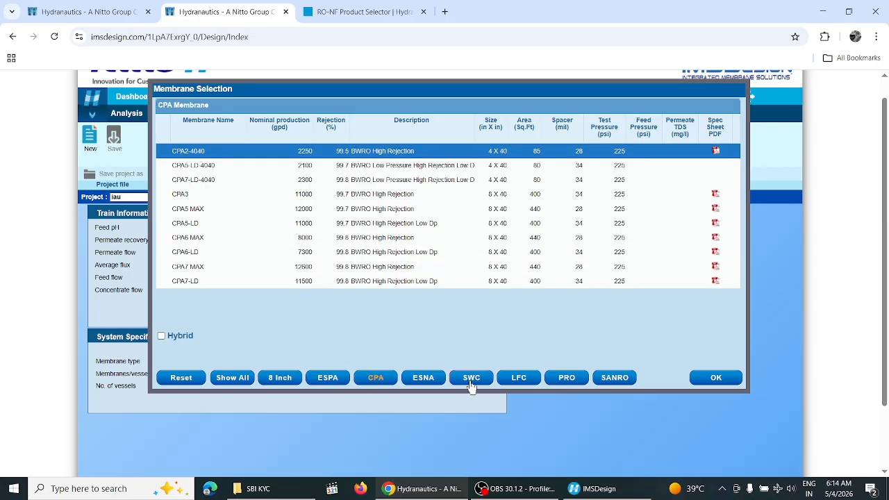
left_click(566, 377)
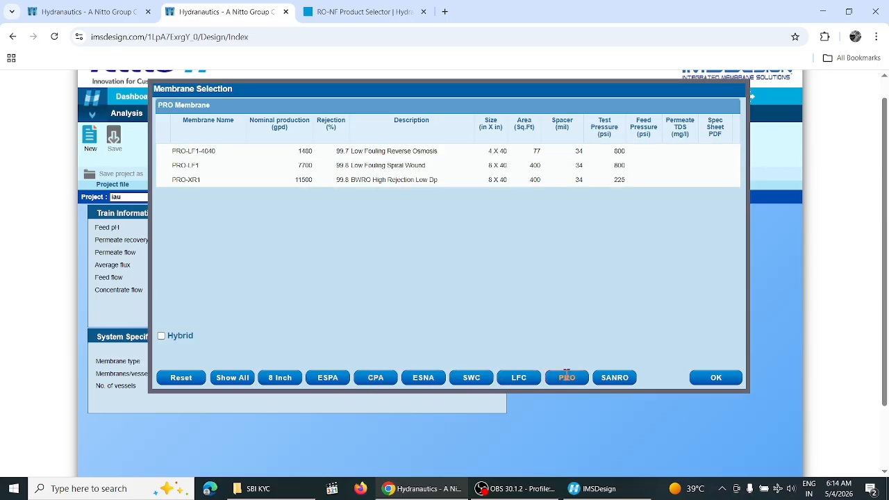
left_click(622, 380)
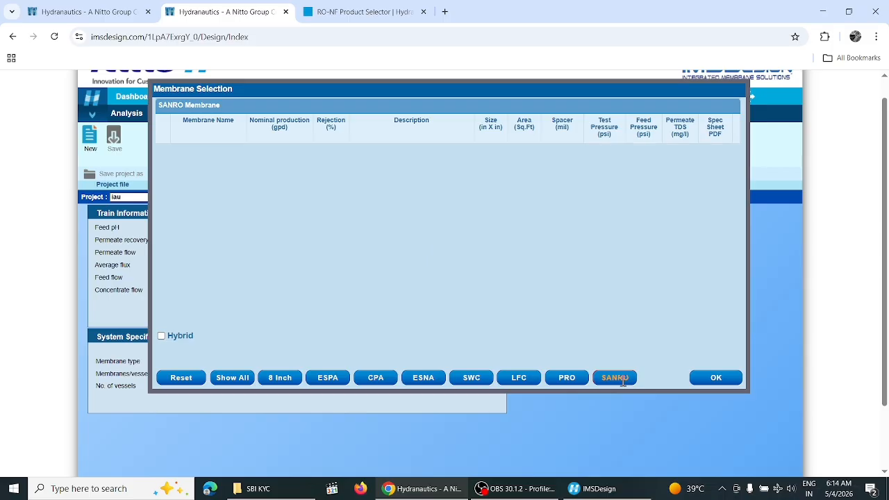
left_click(161, 336)
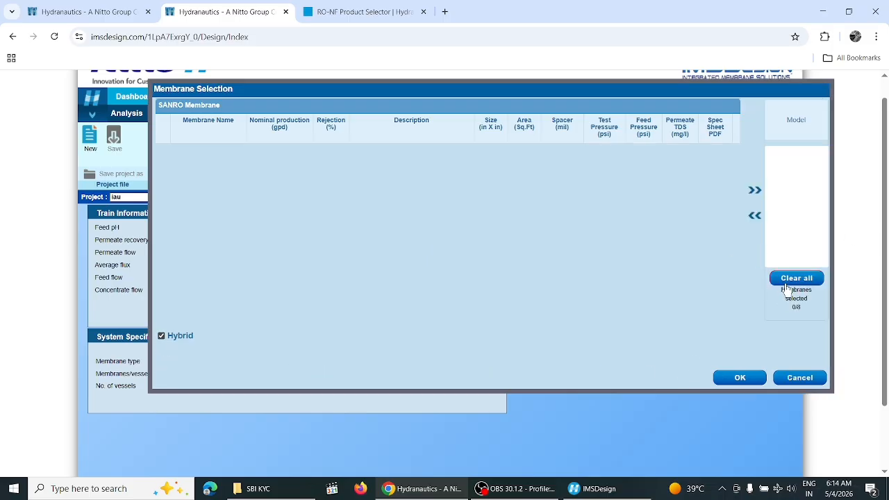
left_click(740, 379)
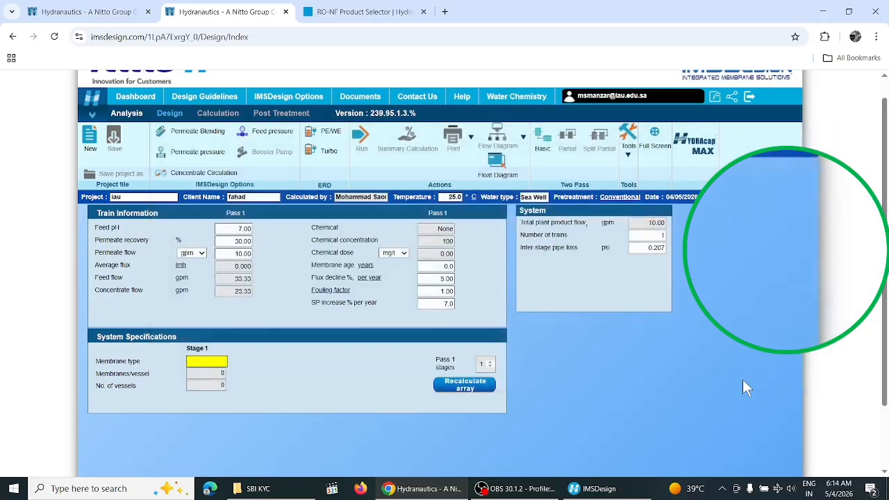
left_click(201, 366)
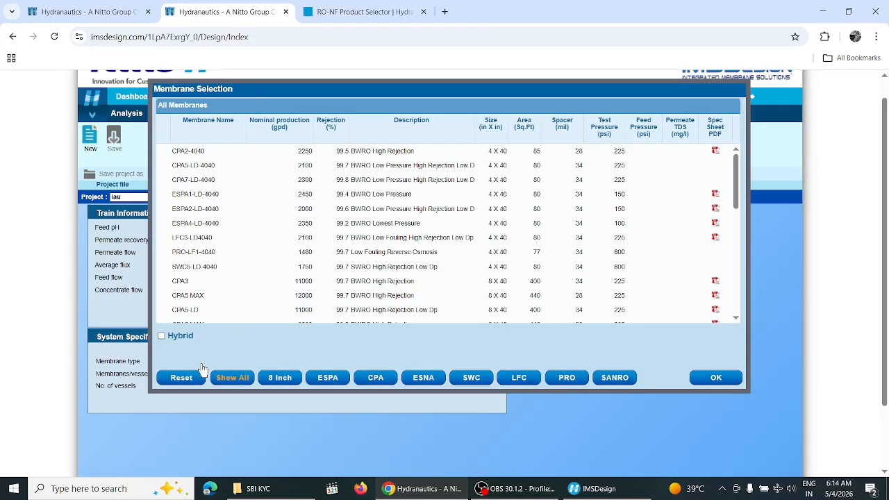
left_click(194, 270)
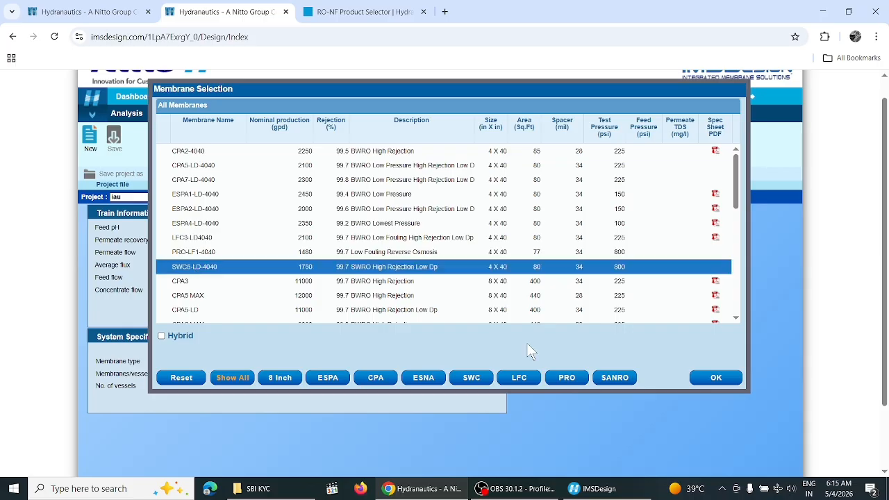
left_click(709, 385)
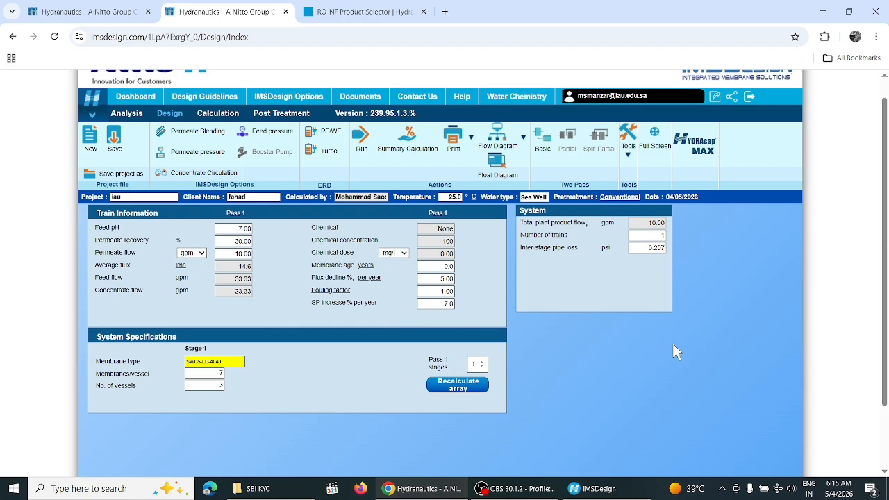
Select CPA3 in the membrane list and open the CPA2-4040 spec sheet PDF
left_click(234, 361)
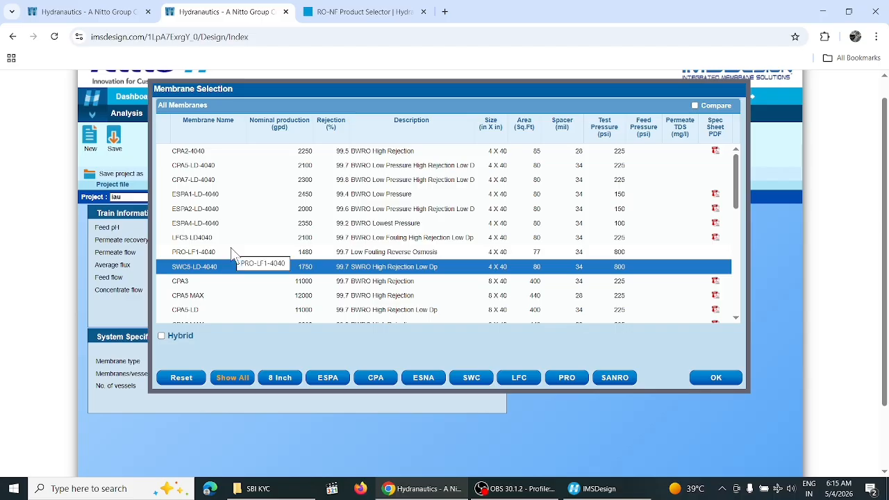
left_click(185, 285)
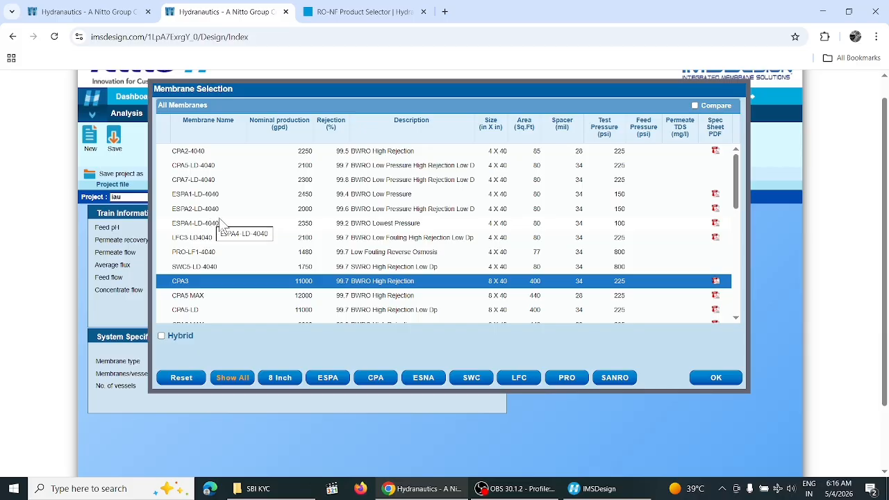
left_click(716, 153)
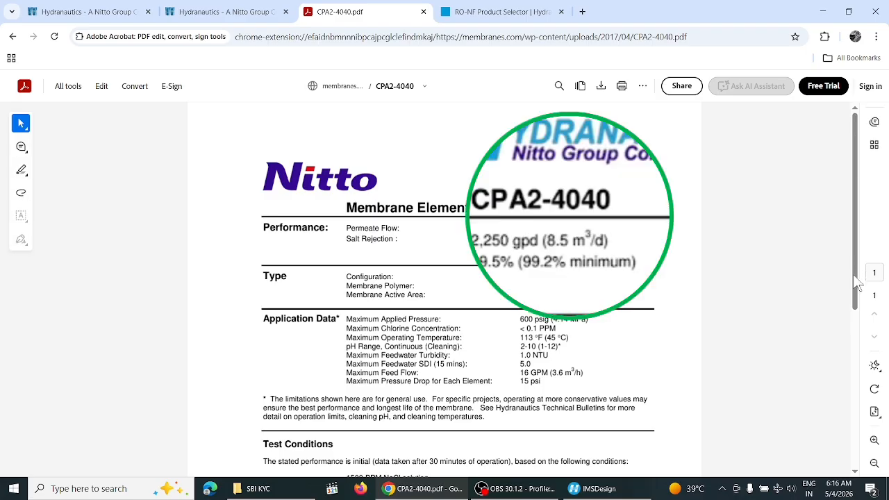
Review the CPA2-4040 application data (600 psig maximum pressure) and return to the design tab
left_click_drag(861, 263, 856, 343)
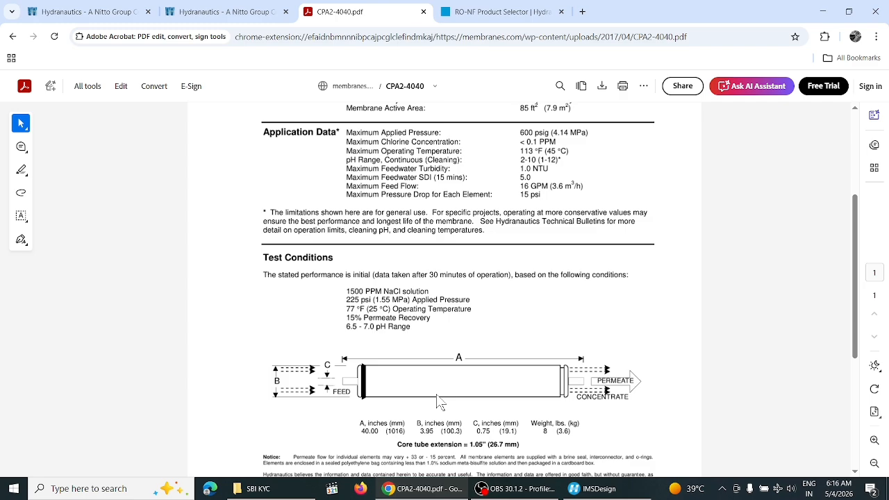
left_click(227, 11)
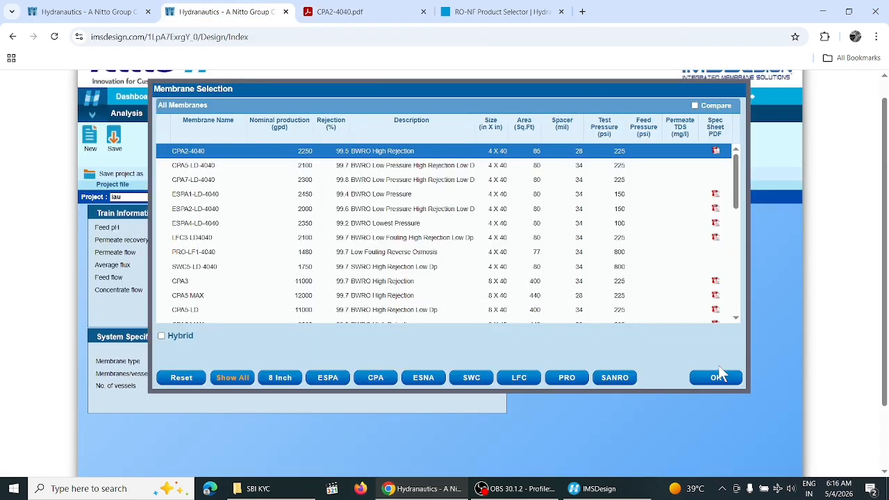
Confirm CPA2-4040 for stage 1 and review the flow diagram: 96.4 psi feed, 18.79 mg/l permeate TDS
left_click(717, 378)
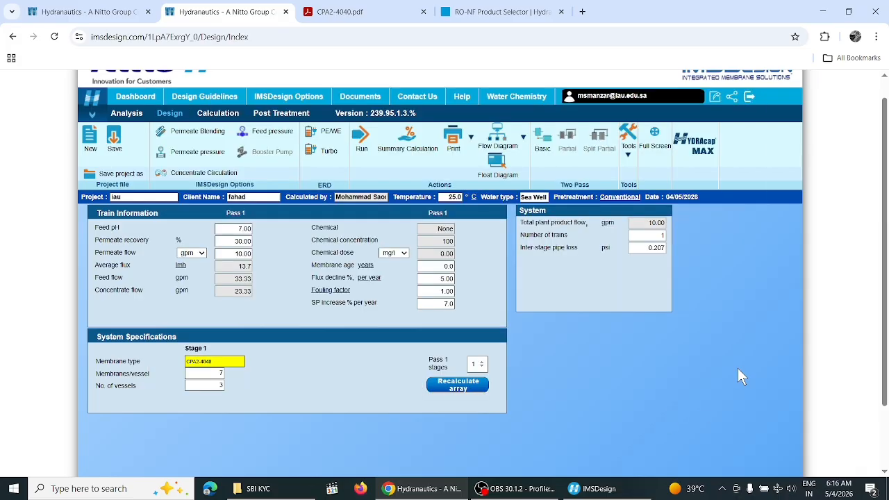
left_click(491, 143)
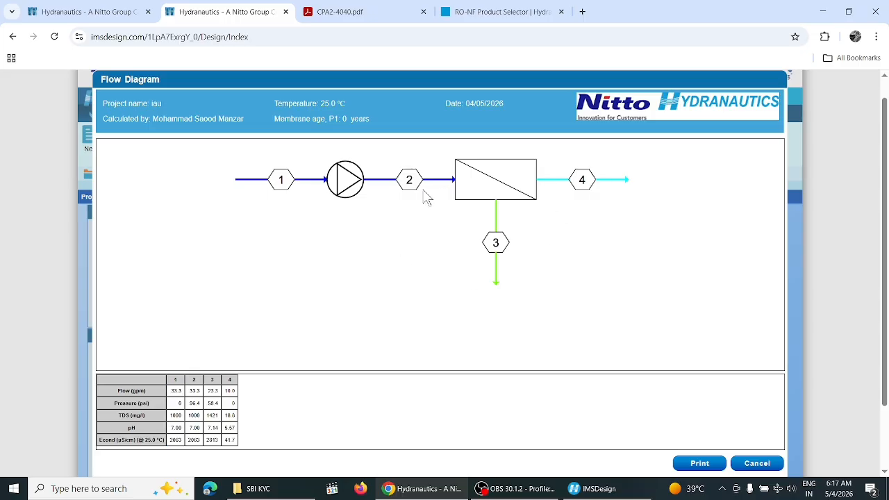
mouse_move(529, 194)
left_click(754, 465)
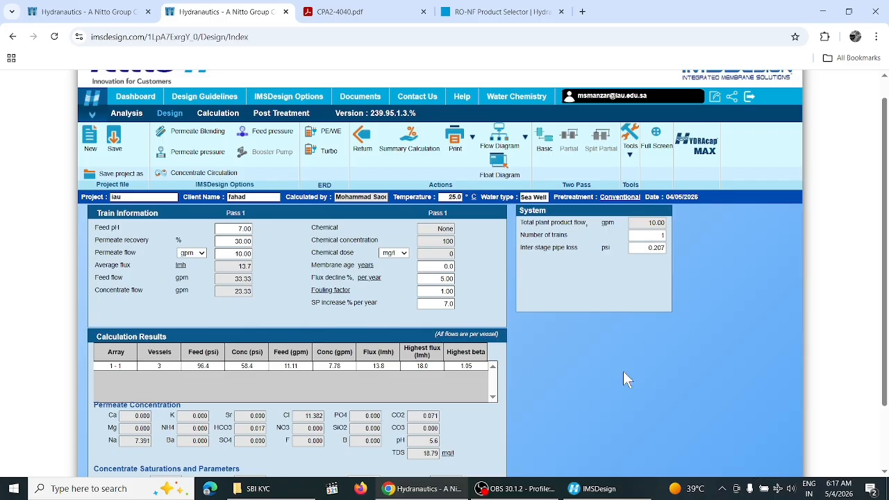
Reopen the design inputs and reconfirm CPA2-4040 after checking the SWC and Show All filters
left_click(363, 139)
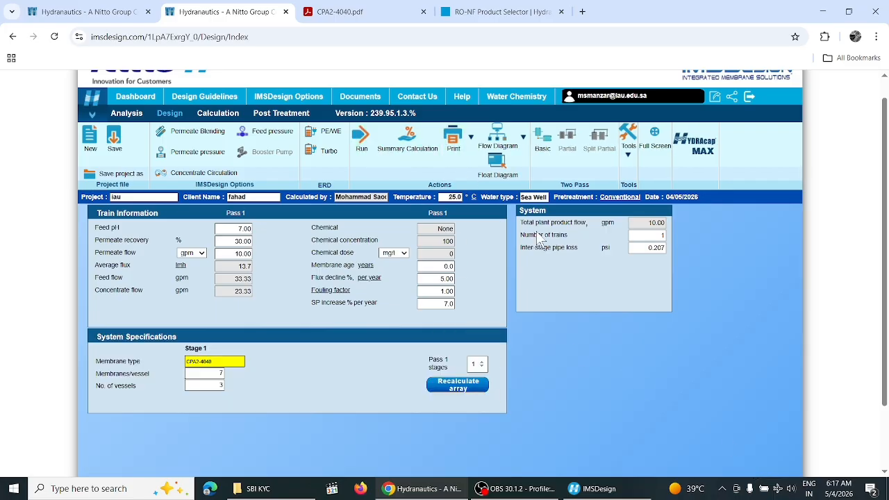
left_click(204, 361)
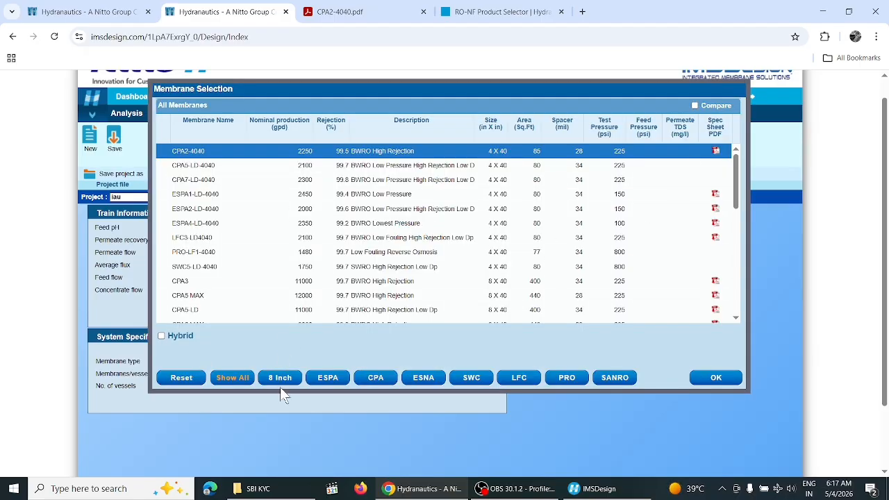
left_click(464, 381)
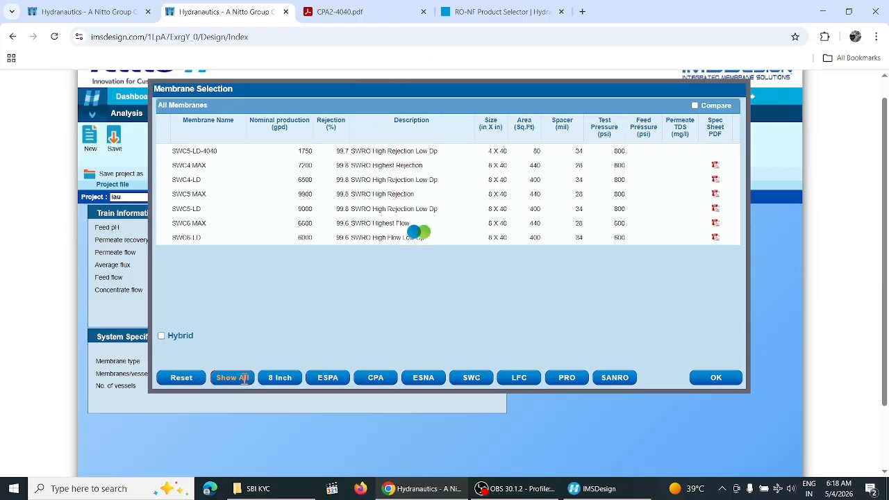
left_click(236, 377)
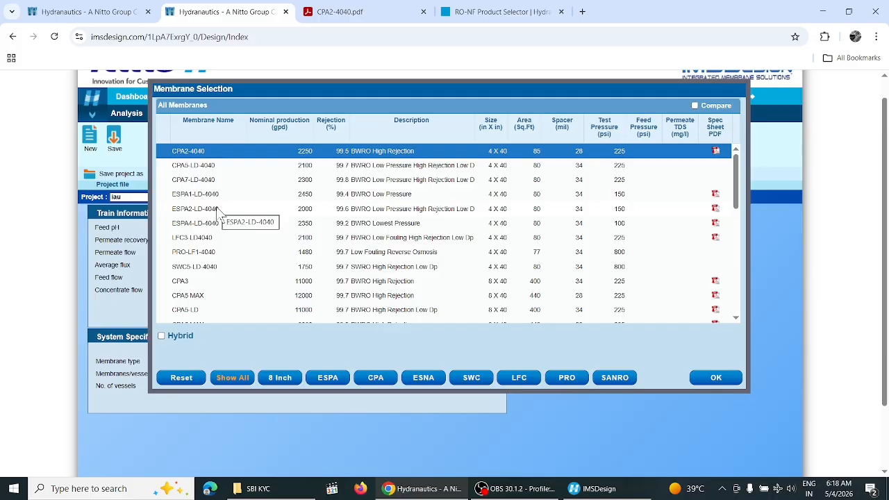
left_click(722, 380)
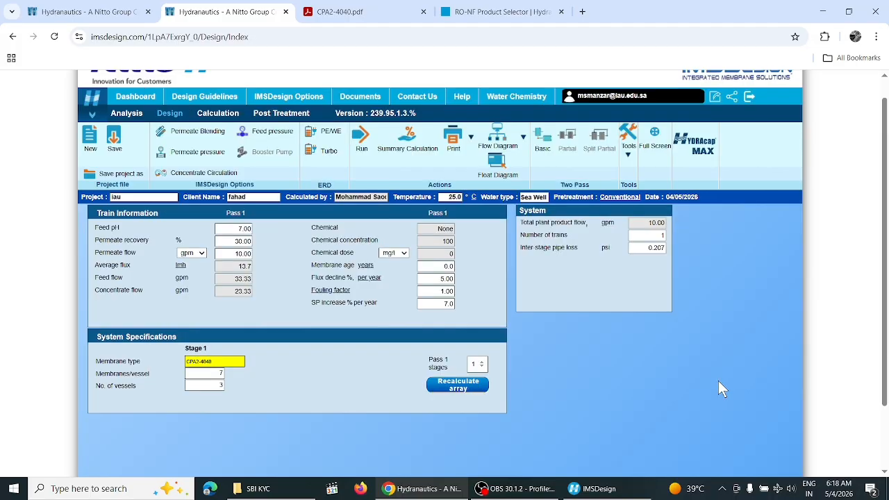
Set permeate recovery to 0, dismiss the zero-recovery warning, and switch to the Analysis page
left_click(235, 240)
double_click(234, 240)
type("0")
left_click(228, 360)
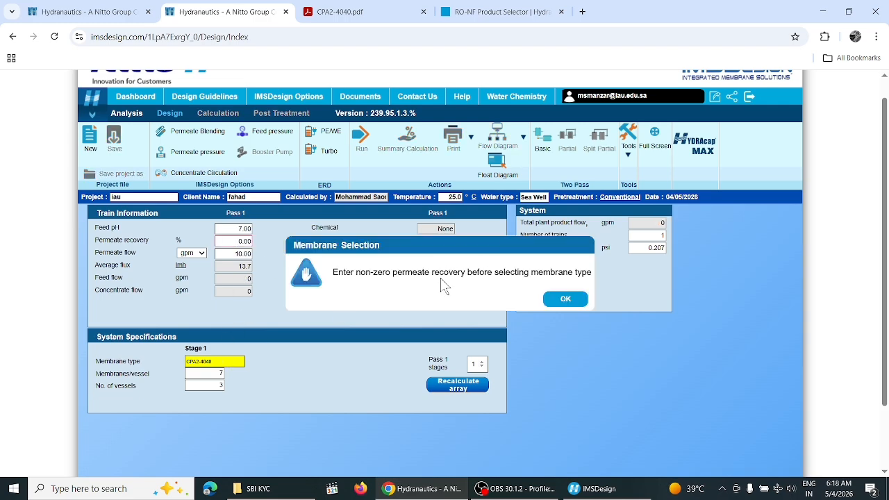
key("Return")
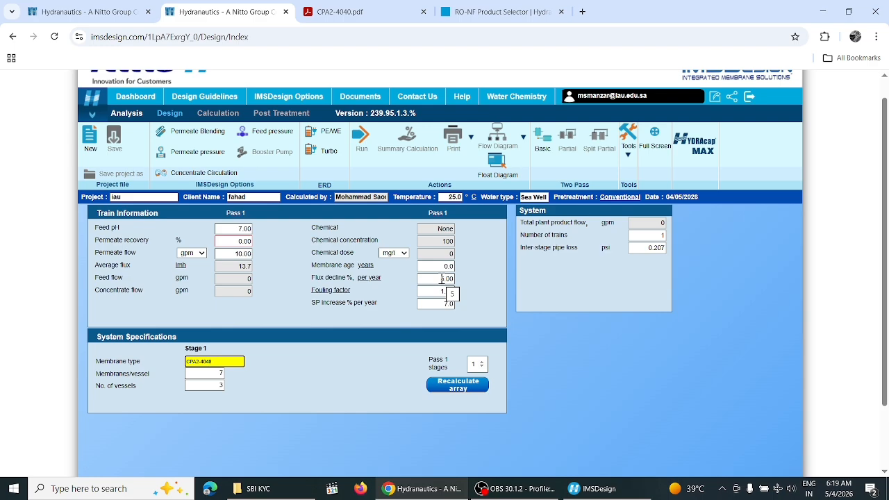
left_click(127, 112)
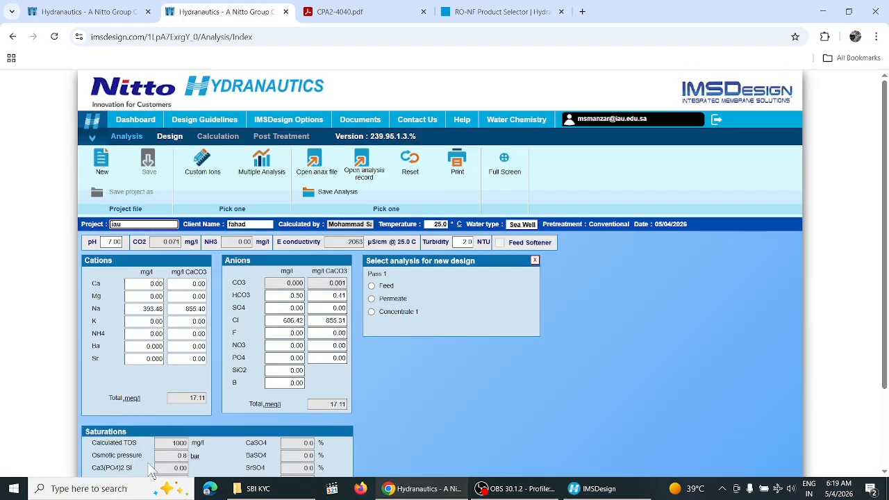
Return to the IMSDesign Cloud Dashboard showing zero saved or received projections
scroll(887, 277, "down", 1)
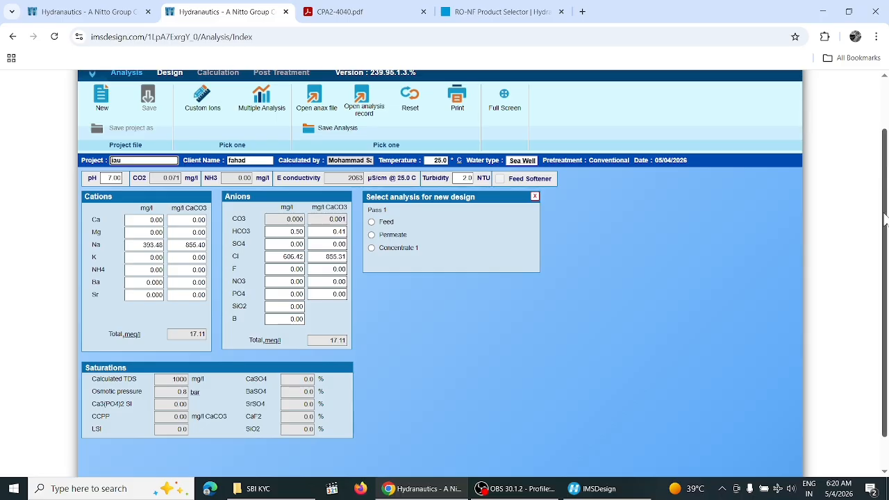
scroll(136, 125, "up", 1)
left_click(136, 121)
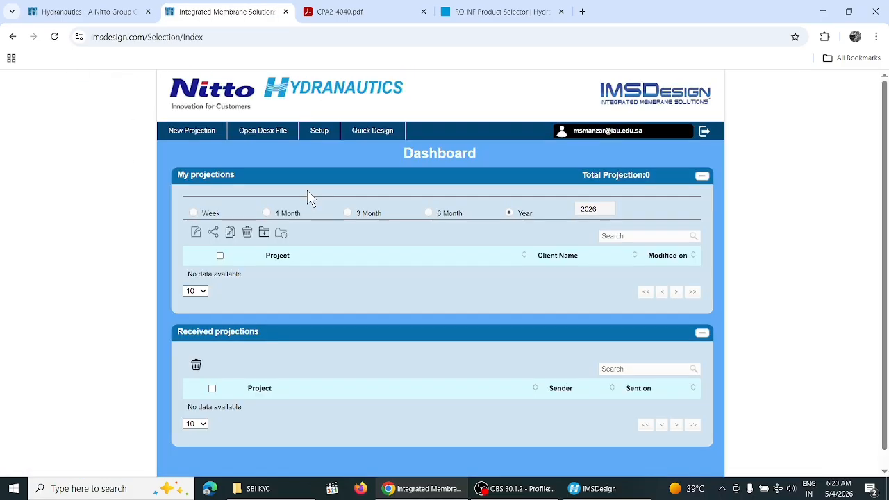
mouse_move(192, 132)
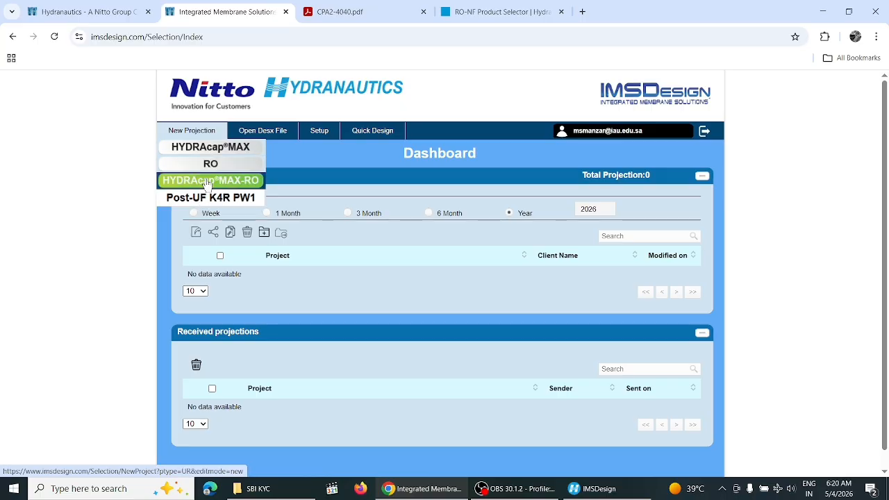